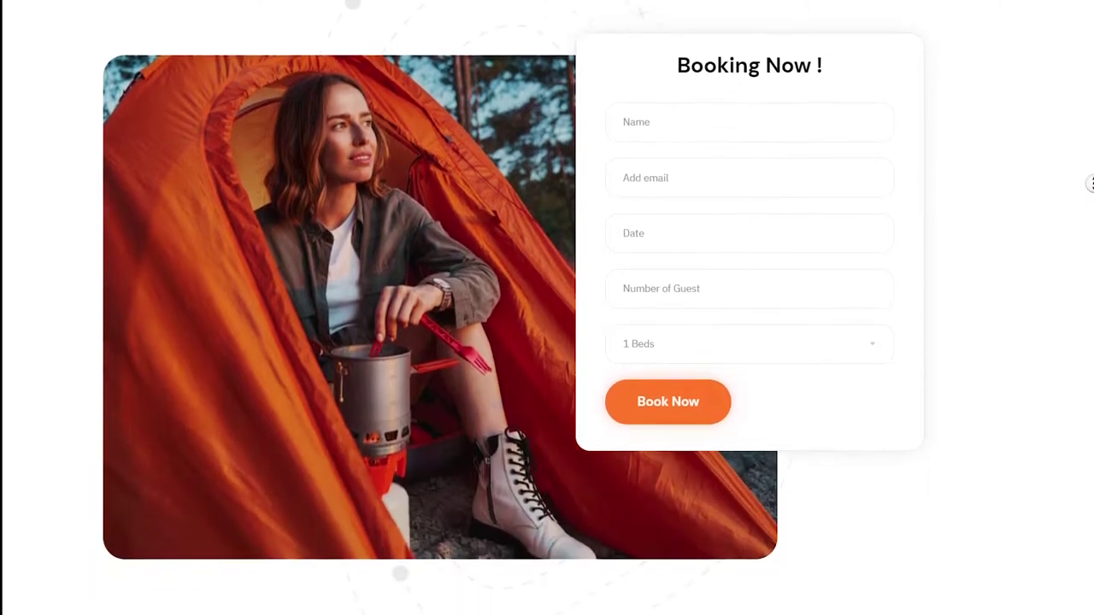
# - Look through the demo camping website's sections from the booking form down past Latest News
pyautogui.scroll(-10, 547, 308)
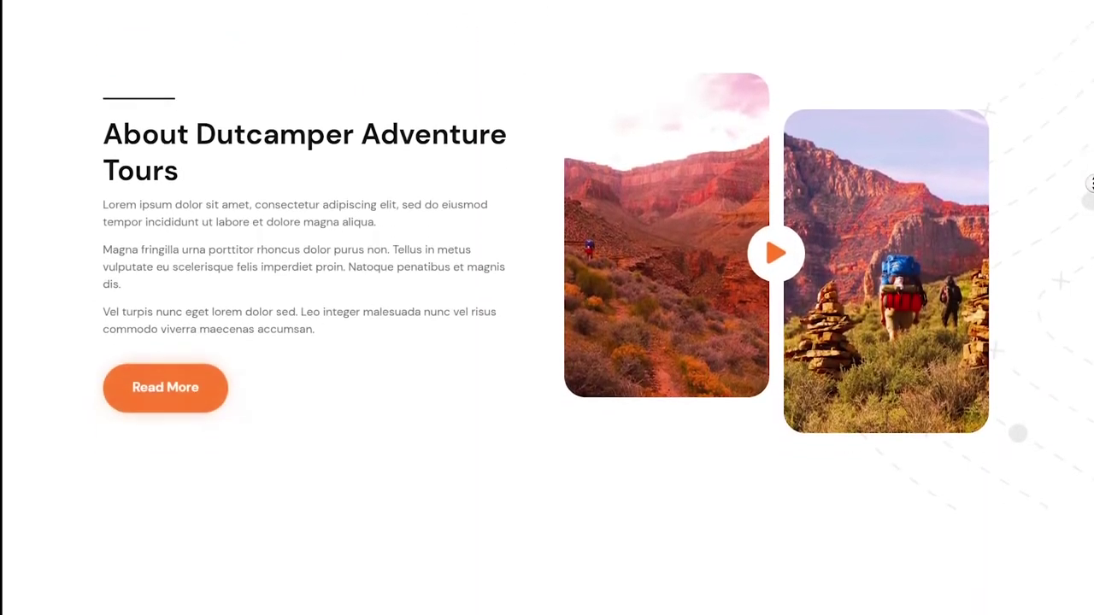
pyautogui.scroll(-10, 547, 308)
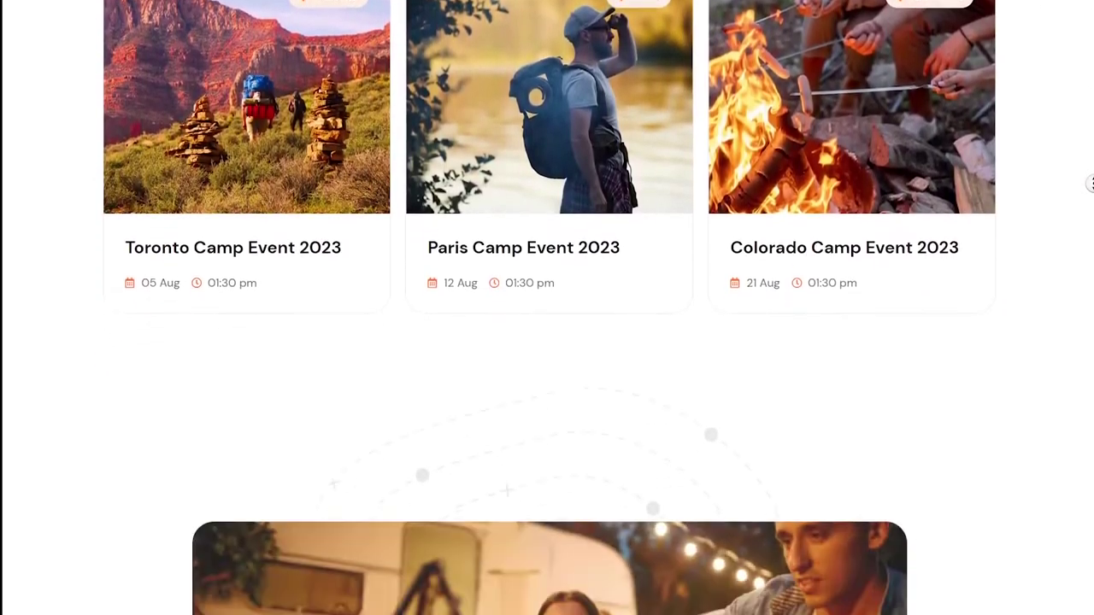
pyautogui.scroll(-10, 547, 308)
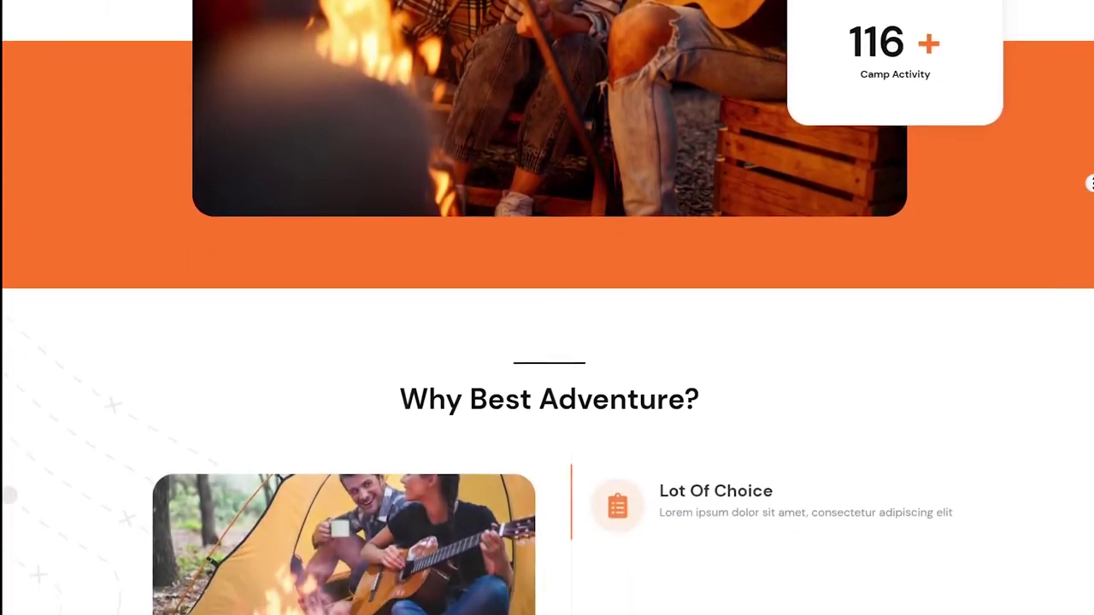
pyautogui.scroll(-10, 547, 308)
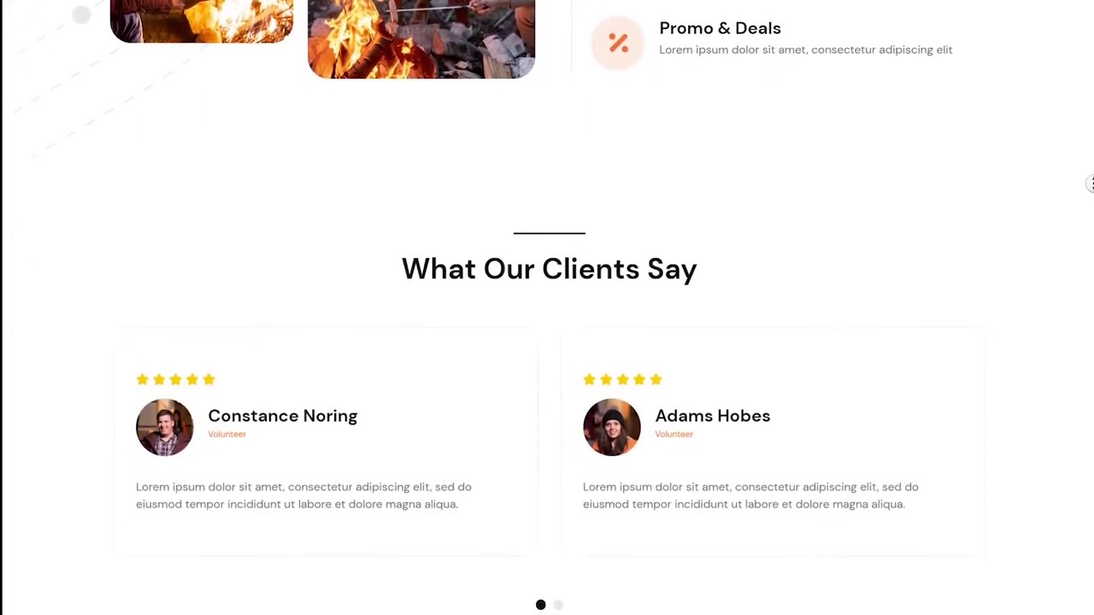
pyautogui.scroll(-10, 547, 308)
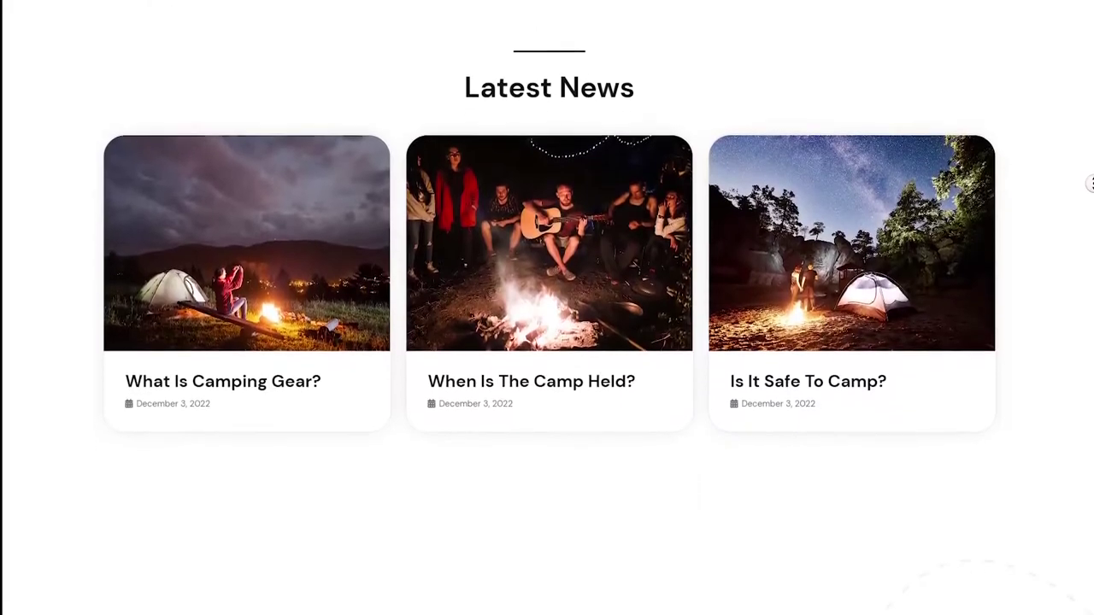
pyautogui.scroll(-7, 547, 308)
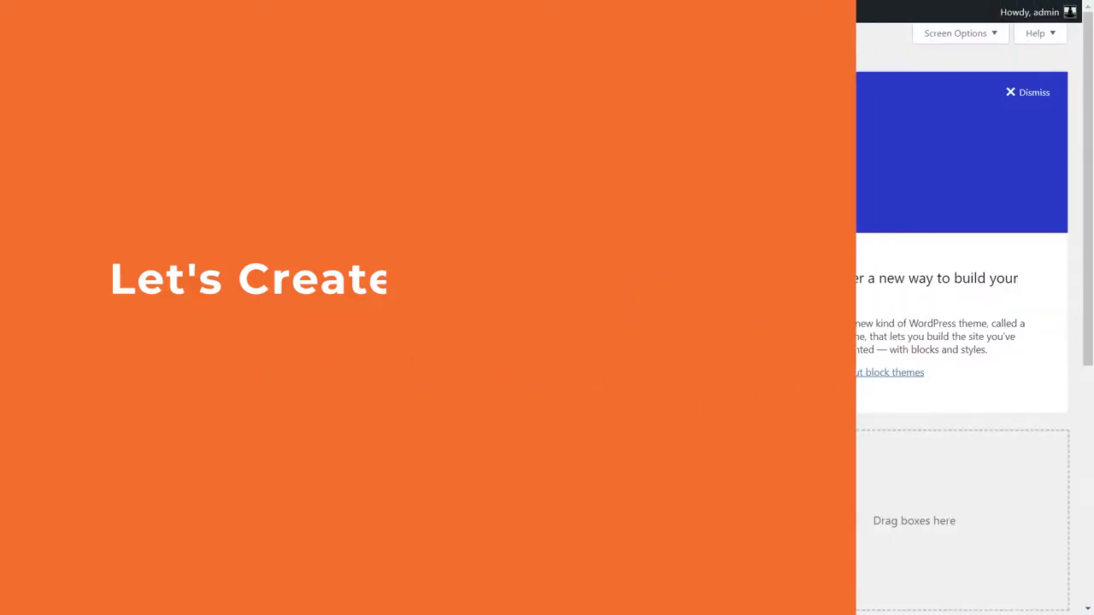
# - Search the theme directory for "Elementor hello", then install and activate the Hello Elementor theme
pyautogui.moveTo(60, 235)
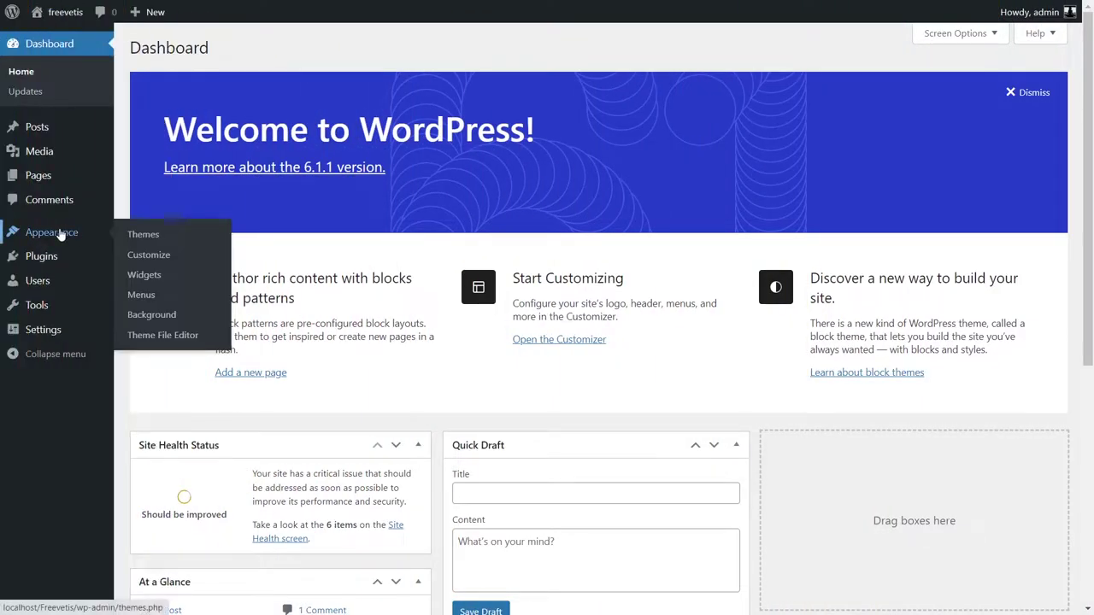
pyautogui.click(157, 242)
pyautogui.click(258, 47)
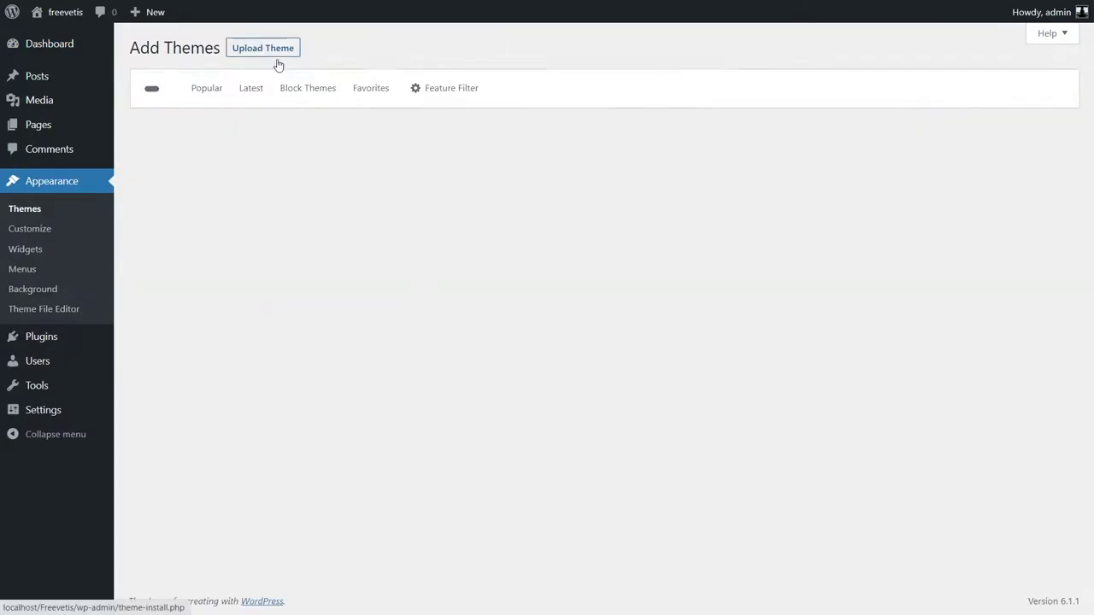
pyautogui.click(921, 91)
pyautogui.write('Elementor hello')
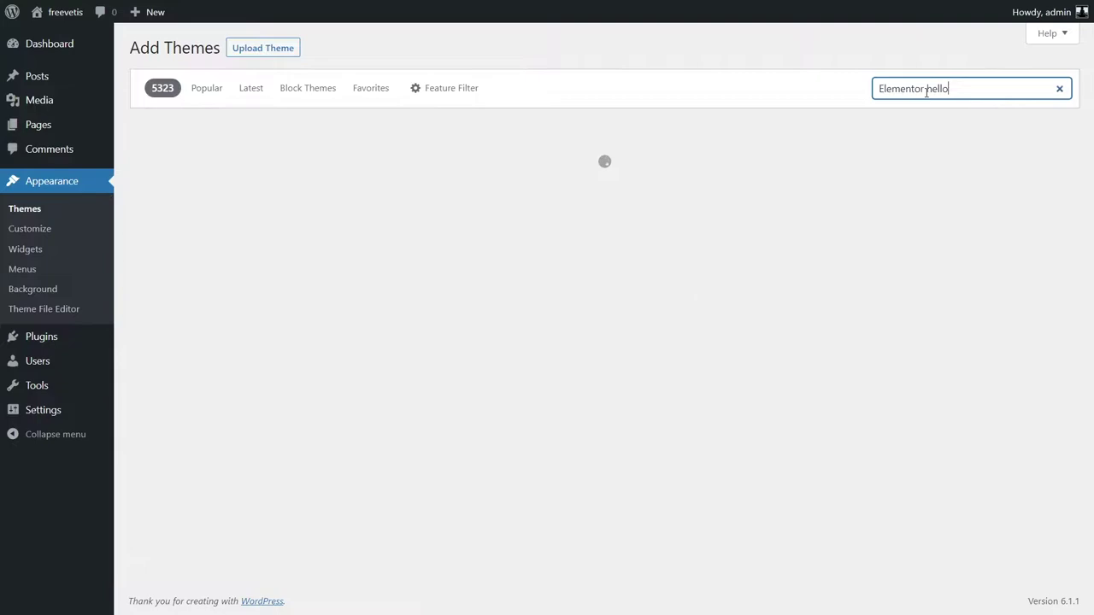
pyautogui.moveTo(246, 333)
pyautogui.click(330, 335)
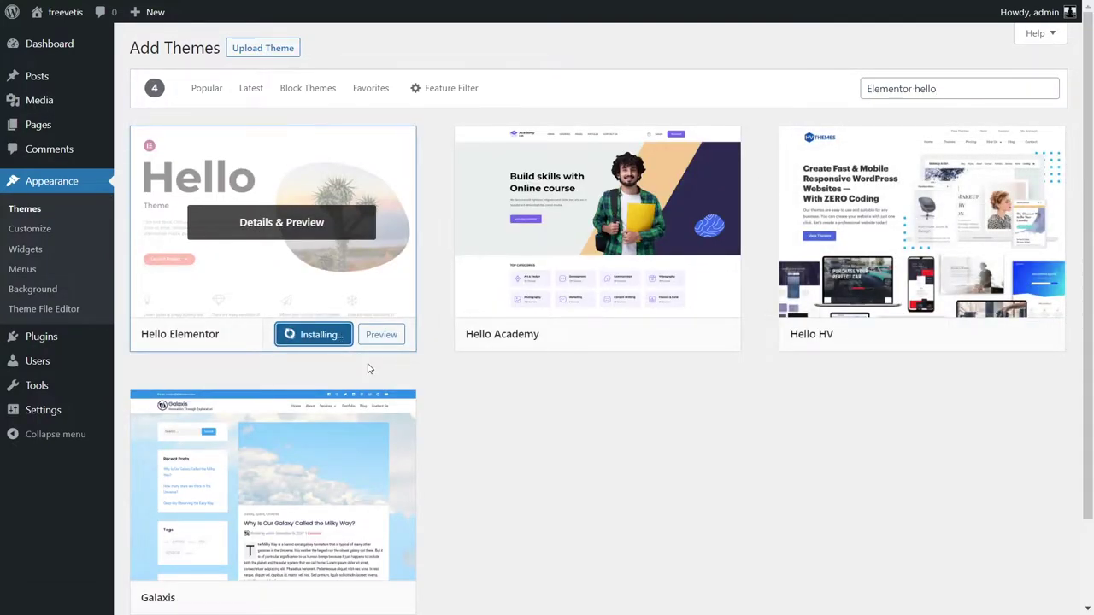
pyautogui.click(314, 340)
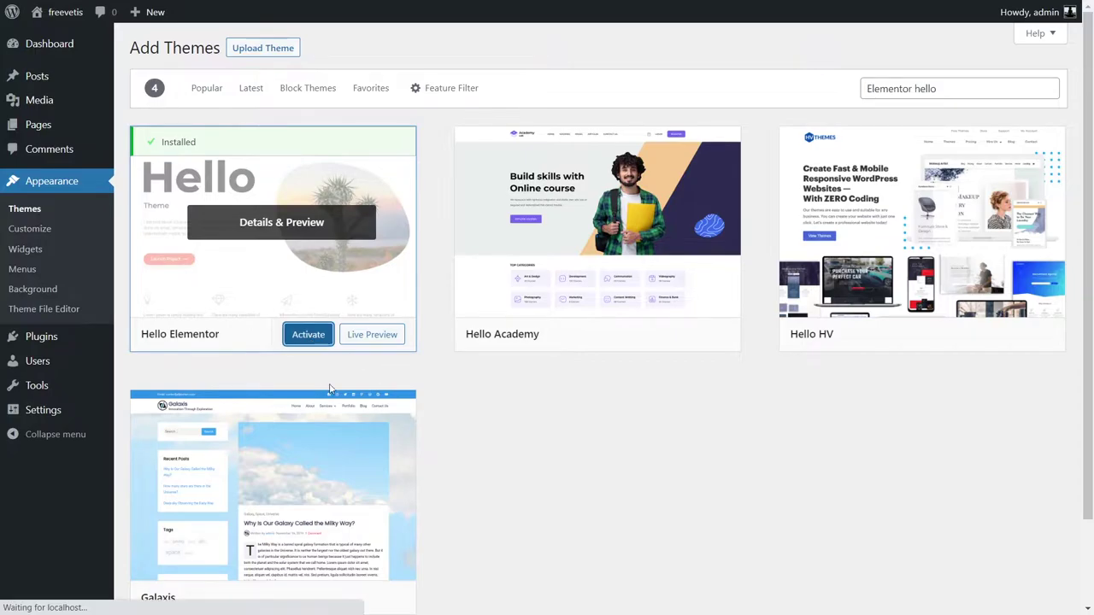
# - Search the plugin directory for "template kit", then install and activate Envato's Template Kit – Import plugin
pyautogui.moveTo(41, 297)
pyautogui.click(147, 320)
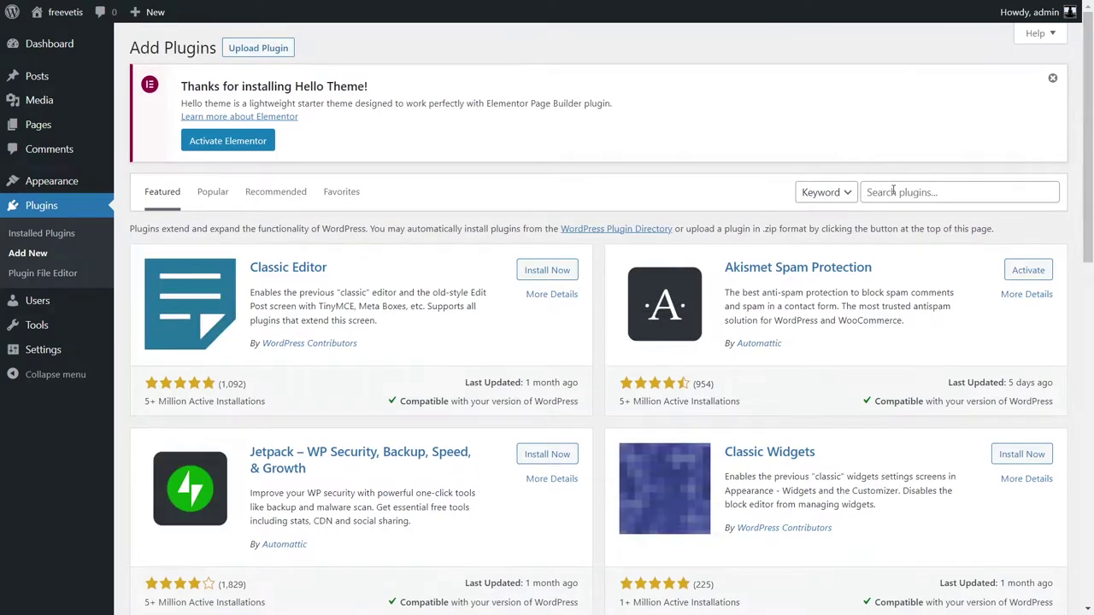
pyautogui.click(893, 191)
pyautogui.write('ete')
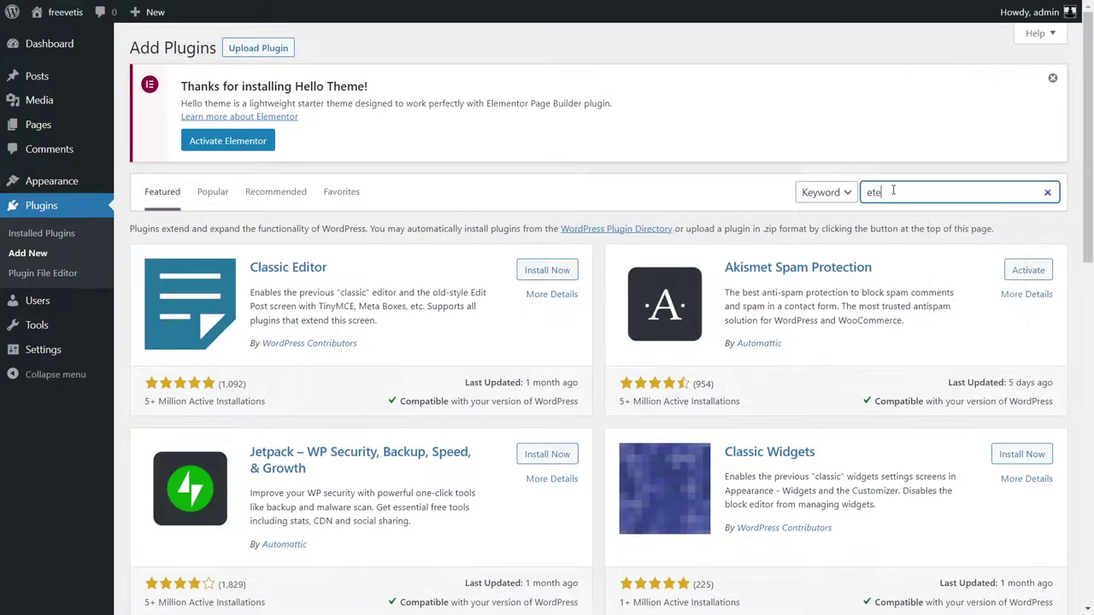
pyautogui.press('BackSpace')
pyautogui.press('BackSpace')
pyautogui.press('BackSpace')
pyautogui.write('tem')
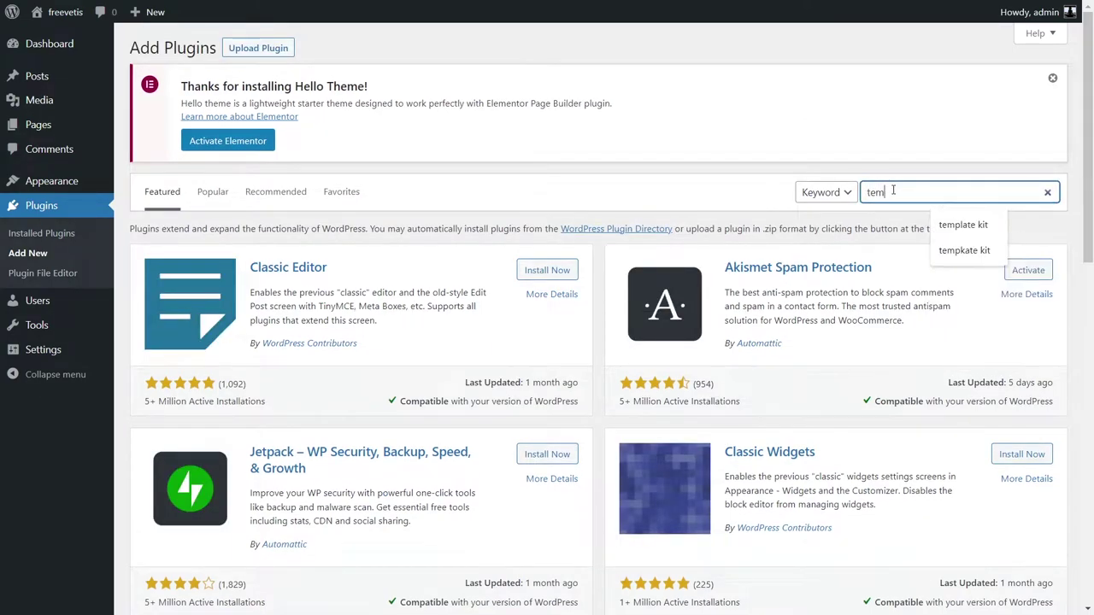
pyautogui.write('plate kit')
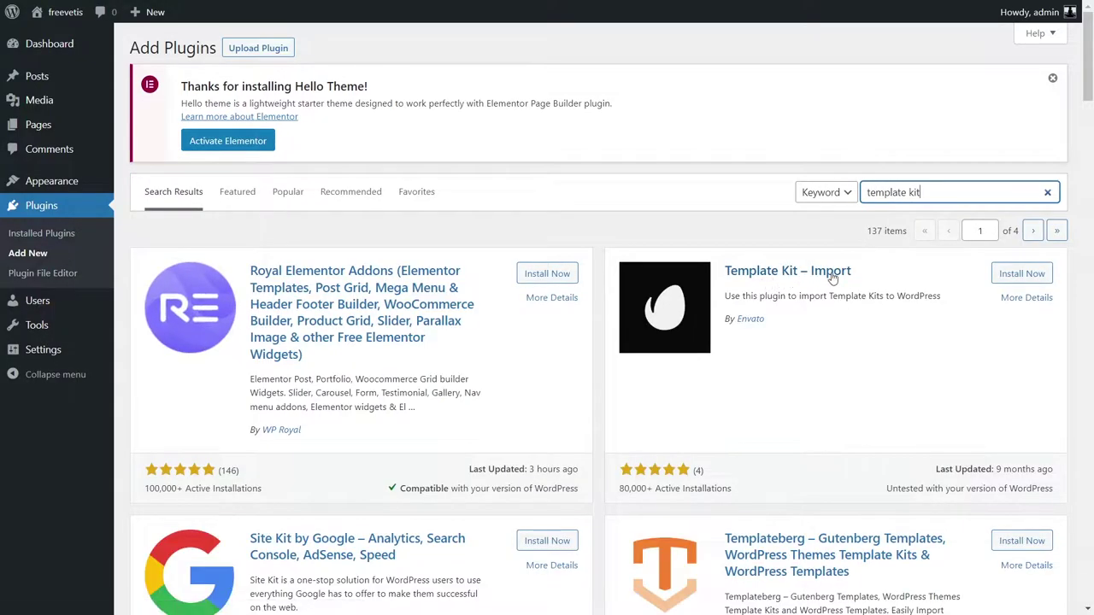
pyautogui.click(1022, 276)
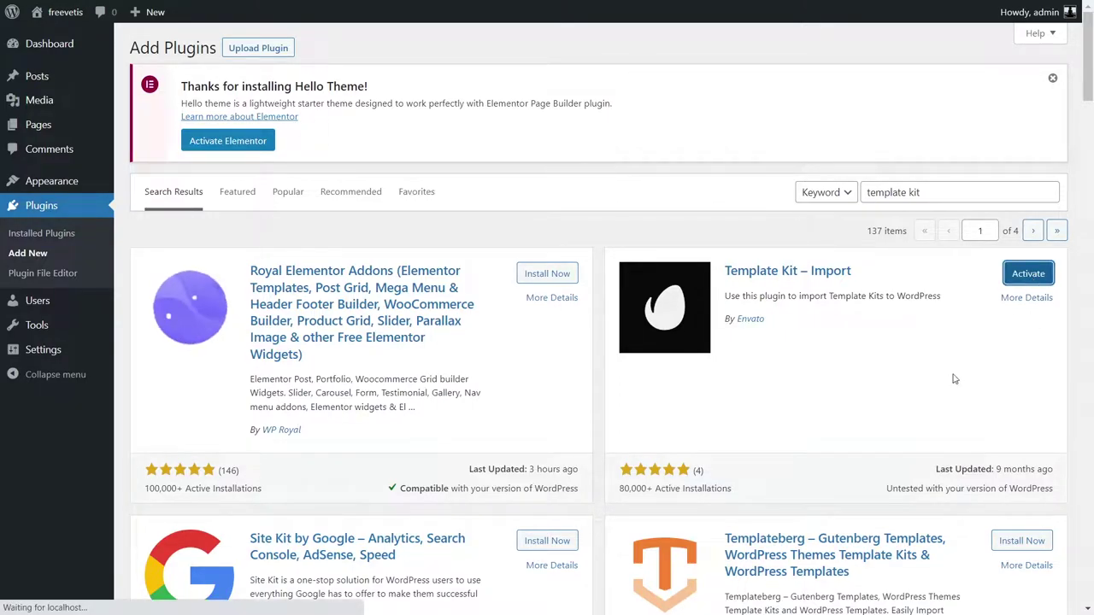
pyautogui.press('Return')
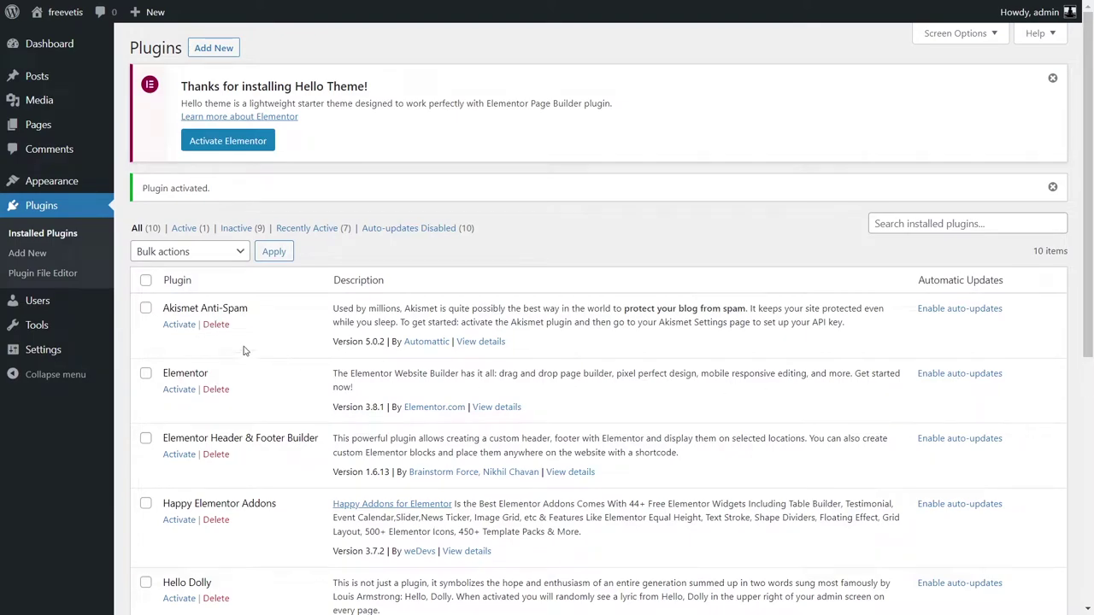
# - Upload the themeforest Dutcamper camping adventure ZIP file from the envato template folder as a template kit
pyautogui.moveTo(118, 341)
pyautogui.click(191, 455)
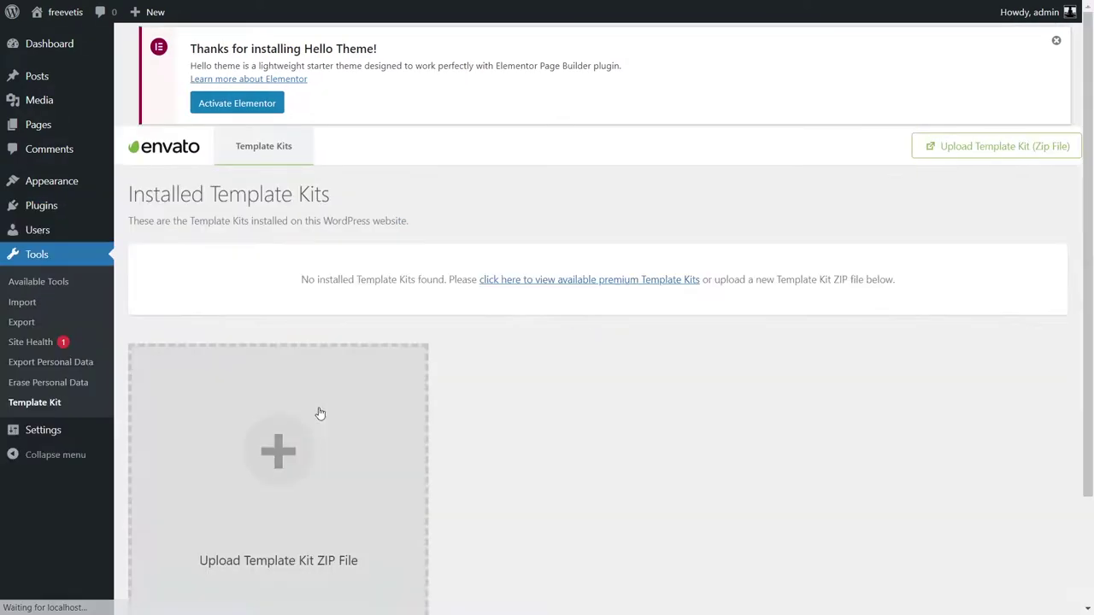
pyautogui.click(317, 413)
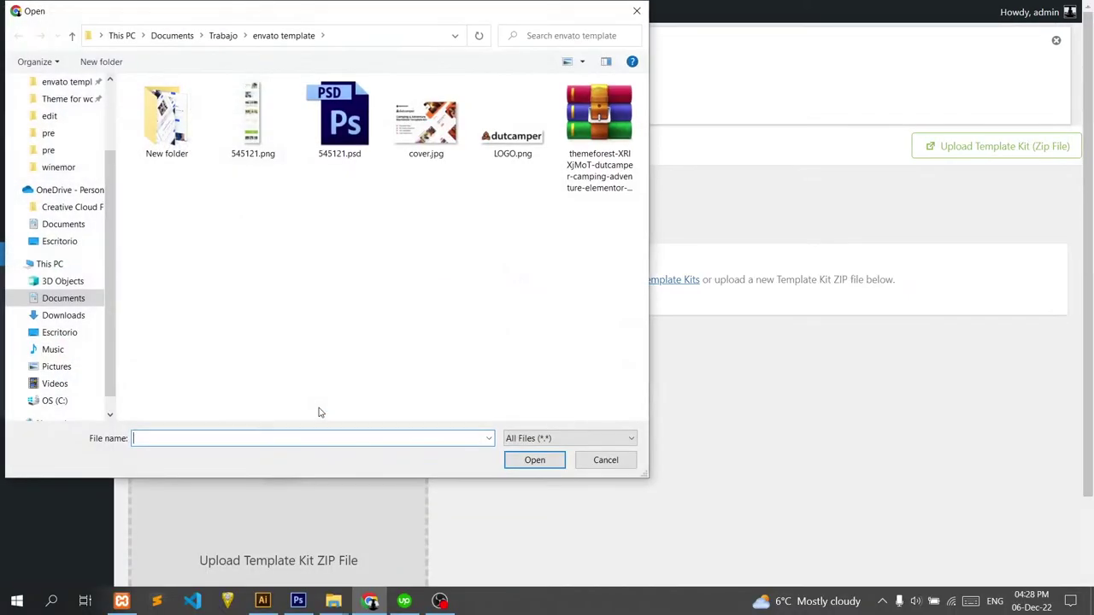
pyautogui.doubleClick(586, 147)
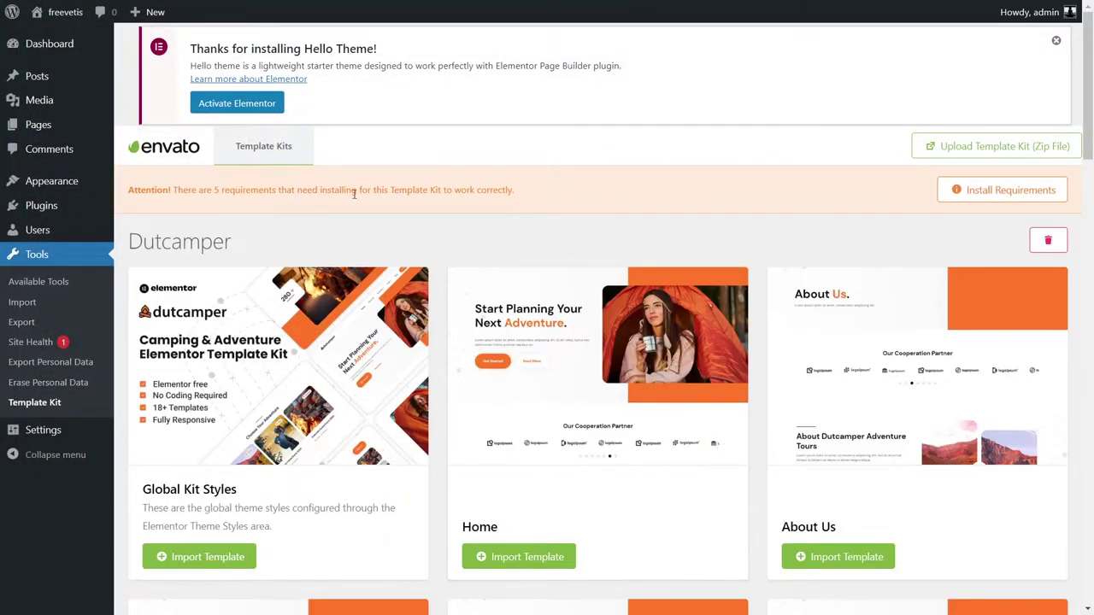
# - Install all the plugins the Dutcamper kit is missing and import its Global Kit Styles
pyautogui.click(1002, 192)
pyautogui.click(462, 420)
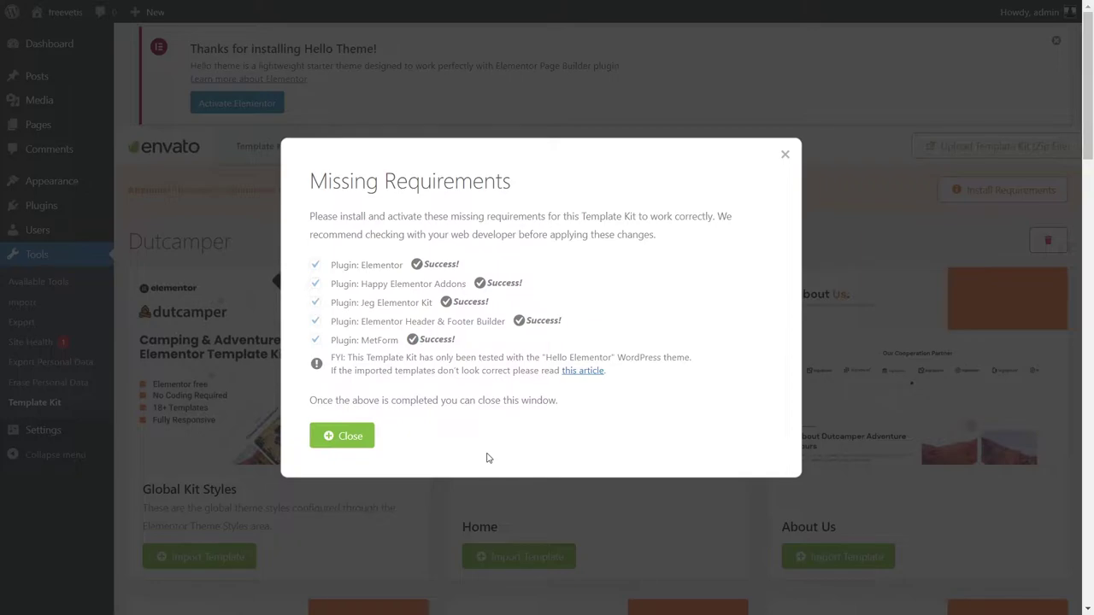
pyautogui.click(349, 440)
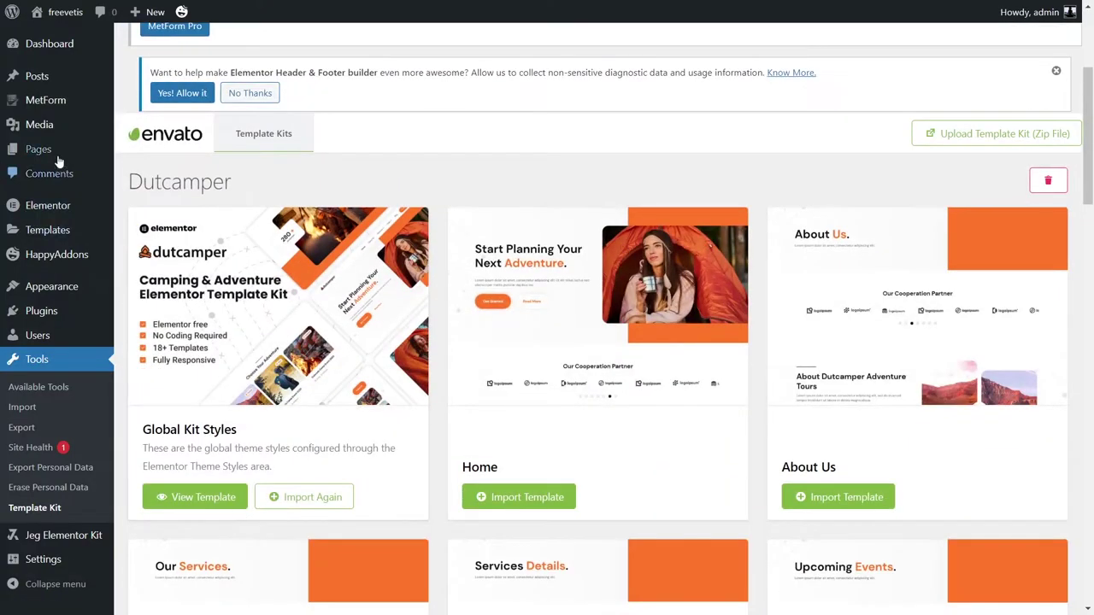
# - Create a new page titled "Home" and publish it
pyautogui.moveTo(60, 151)
pyautogui.click(146, 171)
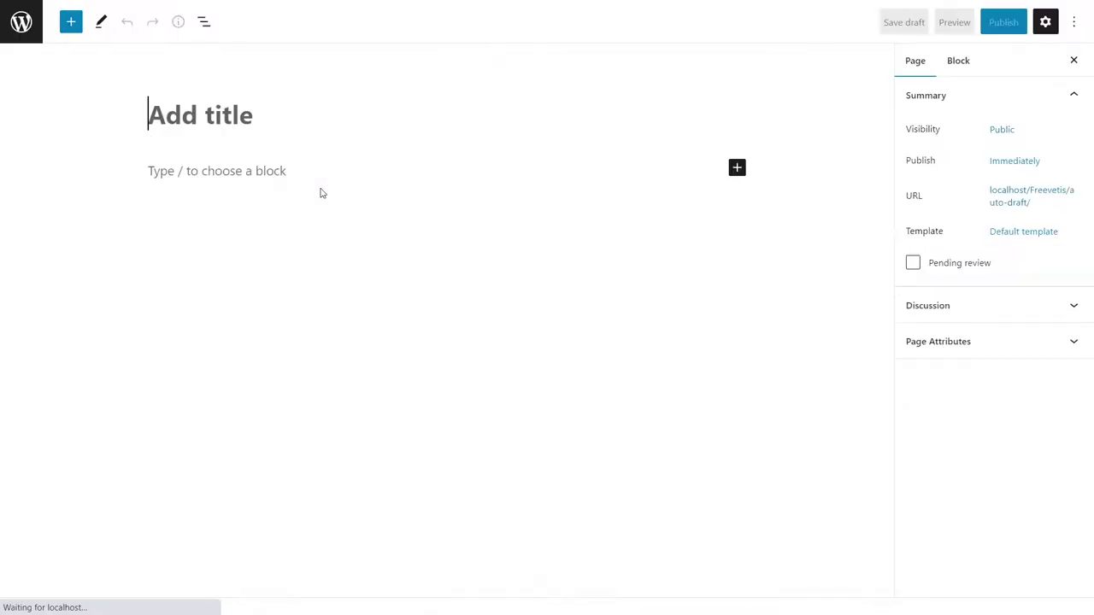
pyautogui.write('Home')
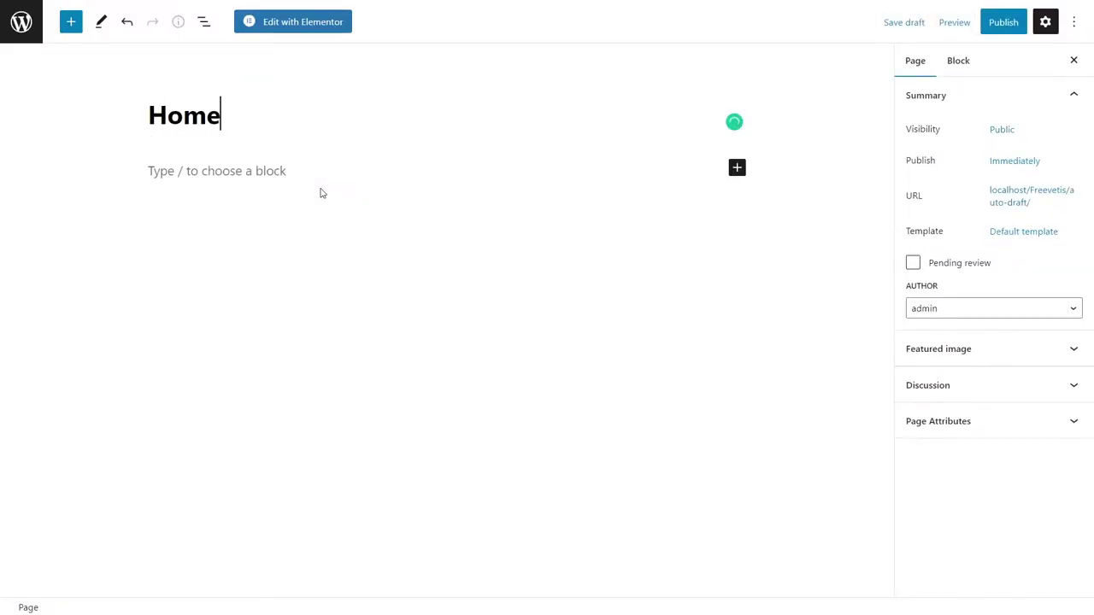
pyautogui.click(998, 23)
pyautogui.click(951, 24)
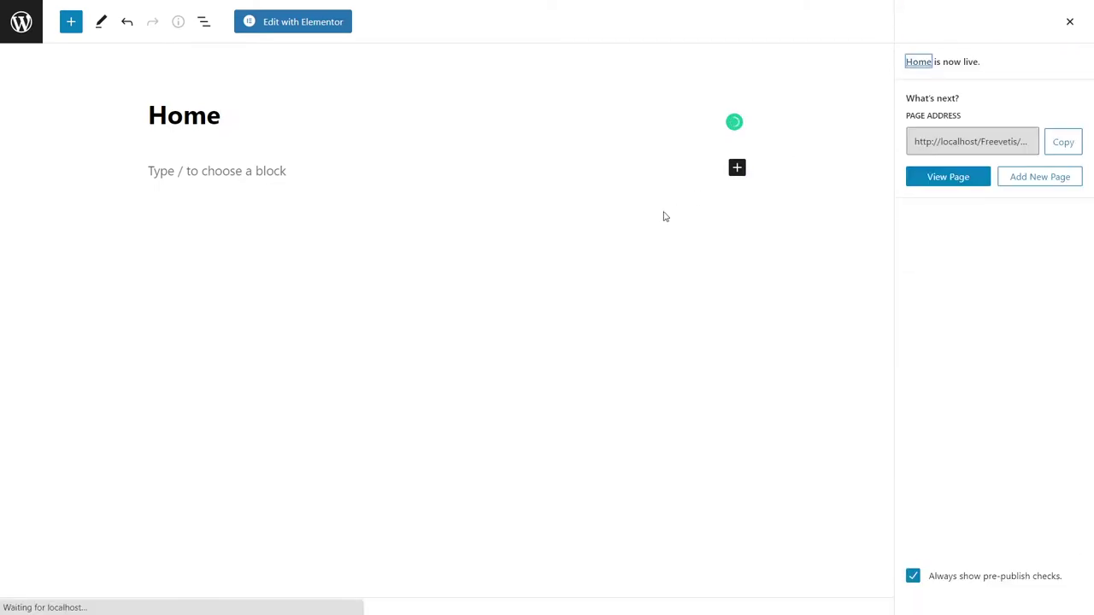
# - Open the Home page in the Elementor editor and insert the Home template from the installed Dutcamper kit
pyautogui.click(303, 22)
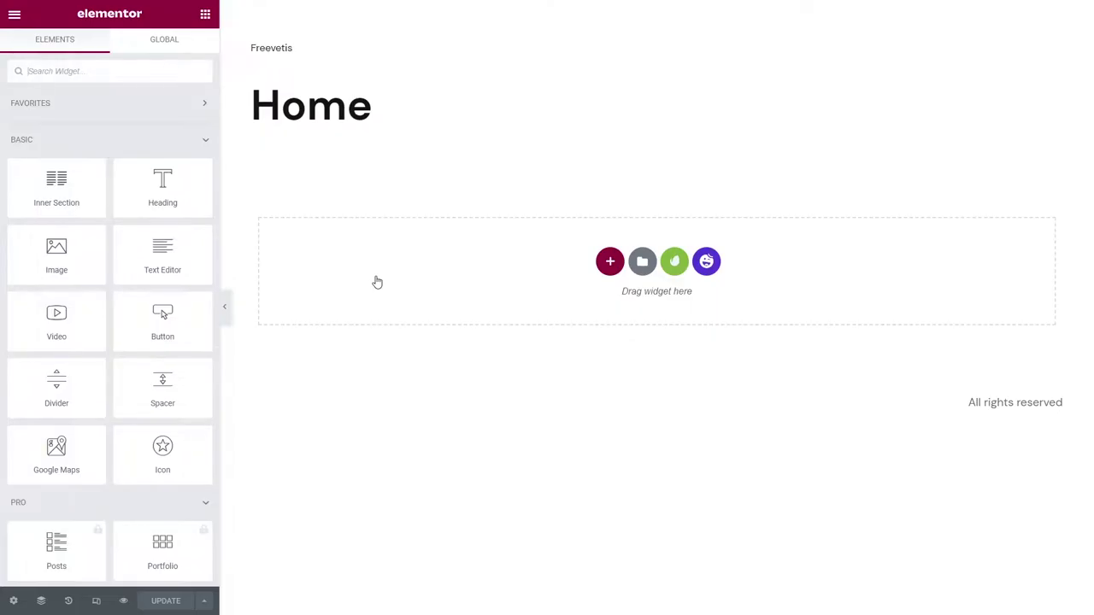
pyautogui.click(675, 262)
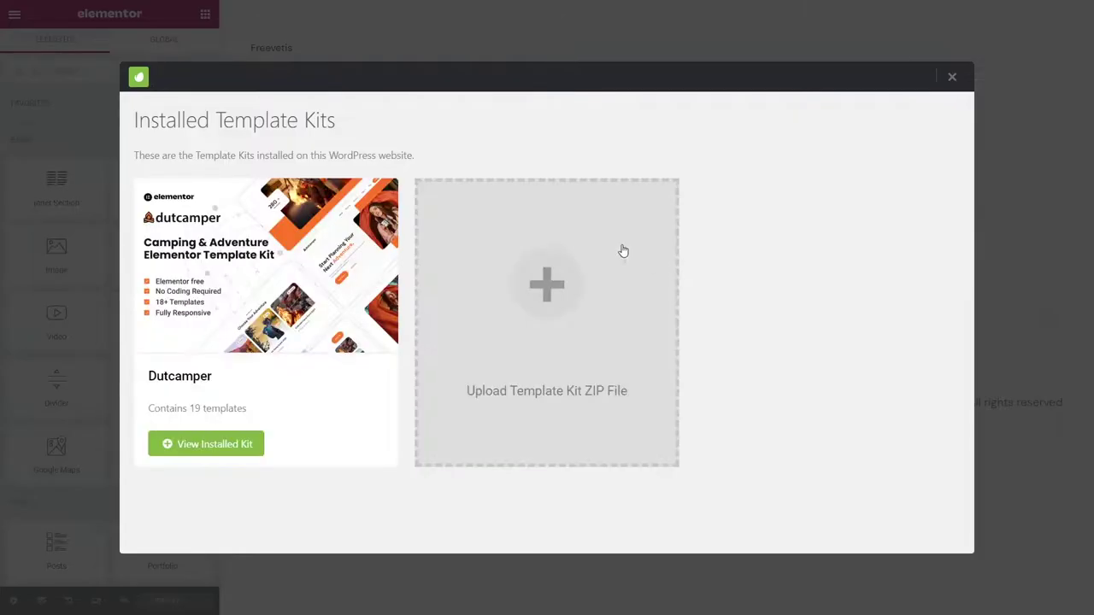
pyautogui.click(247, 445)
pyautogui.click(488, 430)
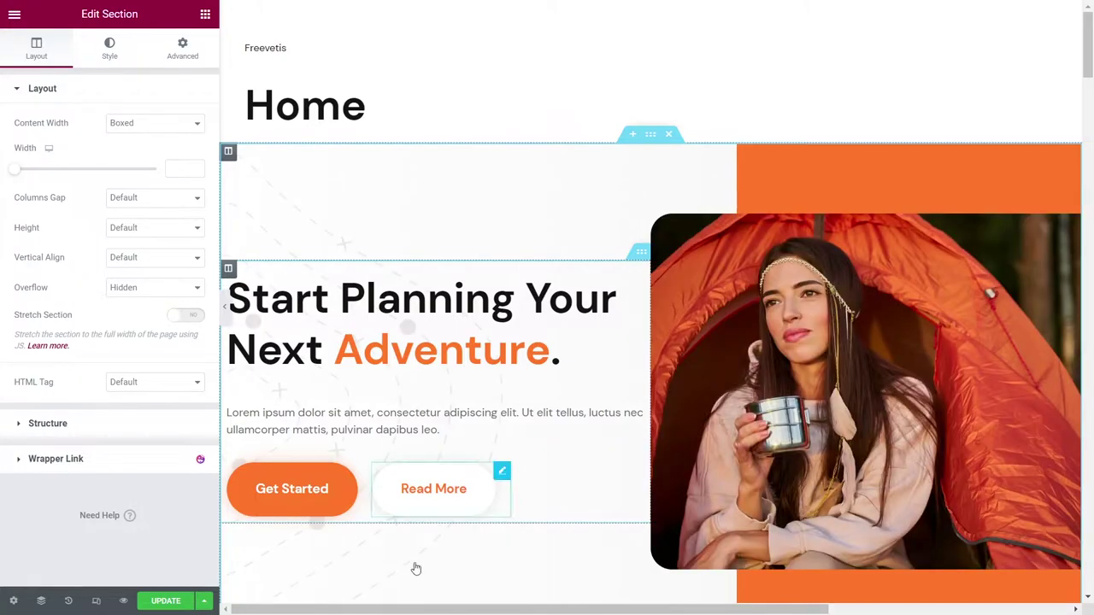
# - Create a new MetForm form named "Booking" from the Blank Template for the Booking Now section and open it for editing
pyautogui.scroll(-15, 505, 466)
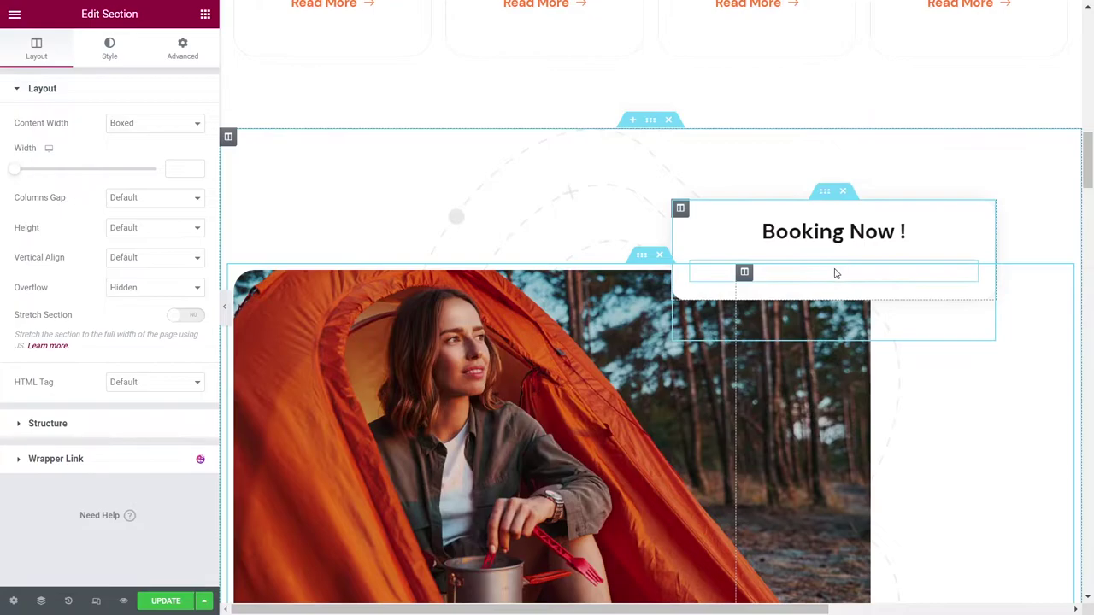
pyautogui.click(833, 272)
pyautogui.click(47, 156)
pyautogui.click(584, 80)
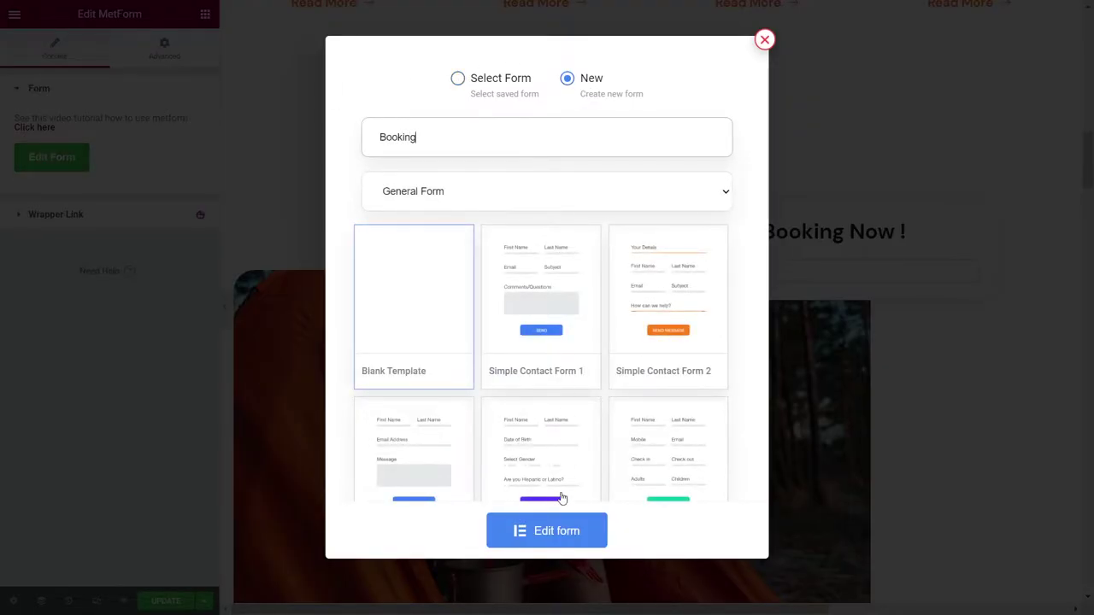
pyautogui.click(552, 534)
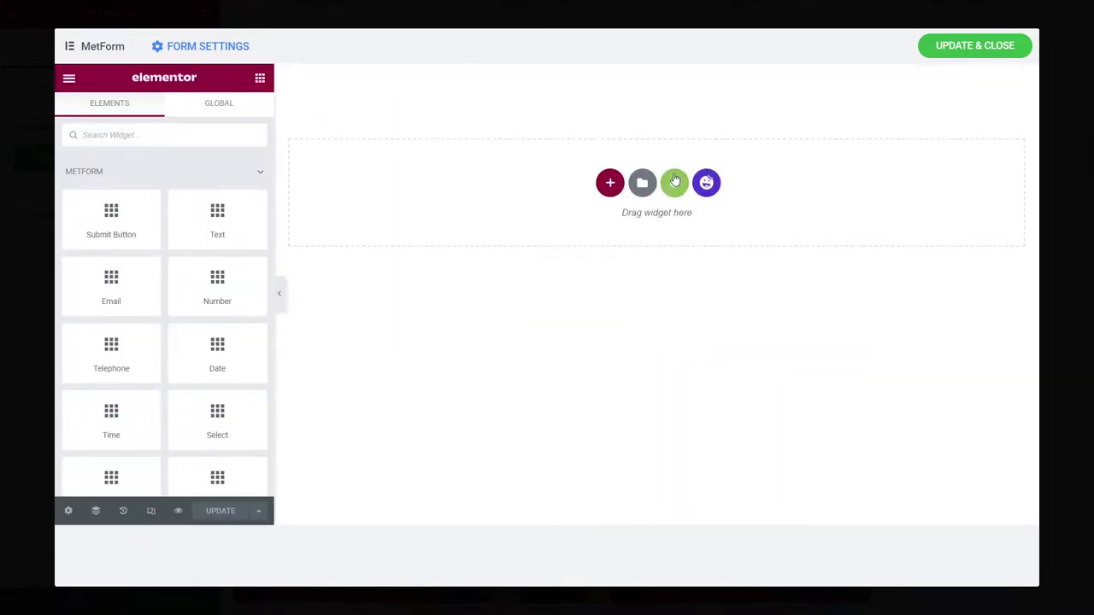
# - Insert the Dutcamper kit's Booking Form template into the blank form, then save the form and close its editor
pyautogui.click(674, 179)
pyautogui.click(339, 361)
pyautogui.scroll(-5, 514, 375)
pyautogui.scroll(-10, 514, 374)
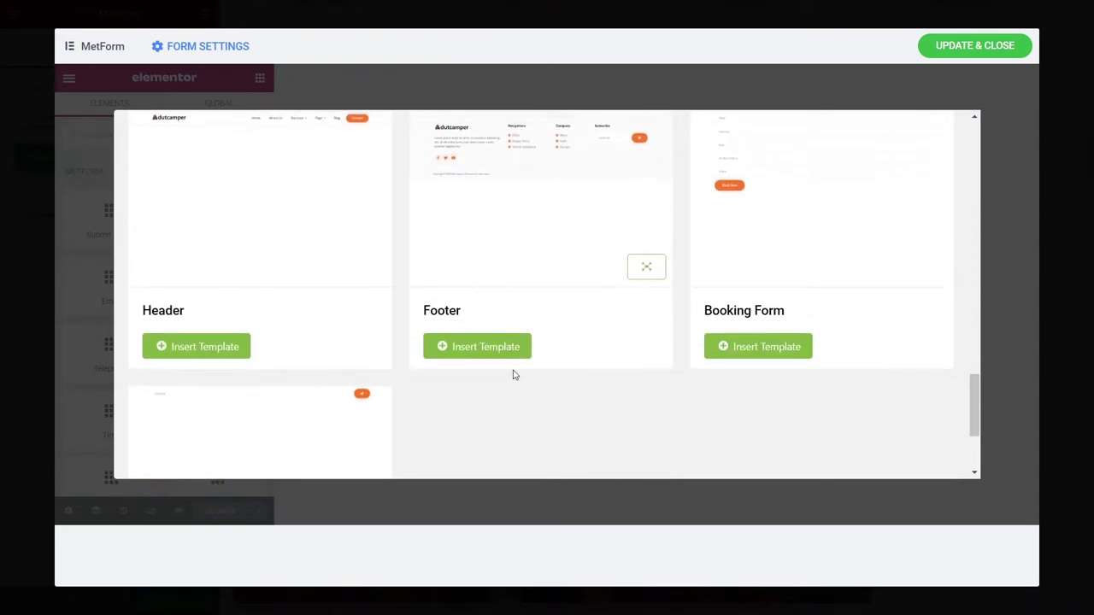
pyautogui.scroll(1, 513, 375)
pyautogui.click(783, 430)
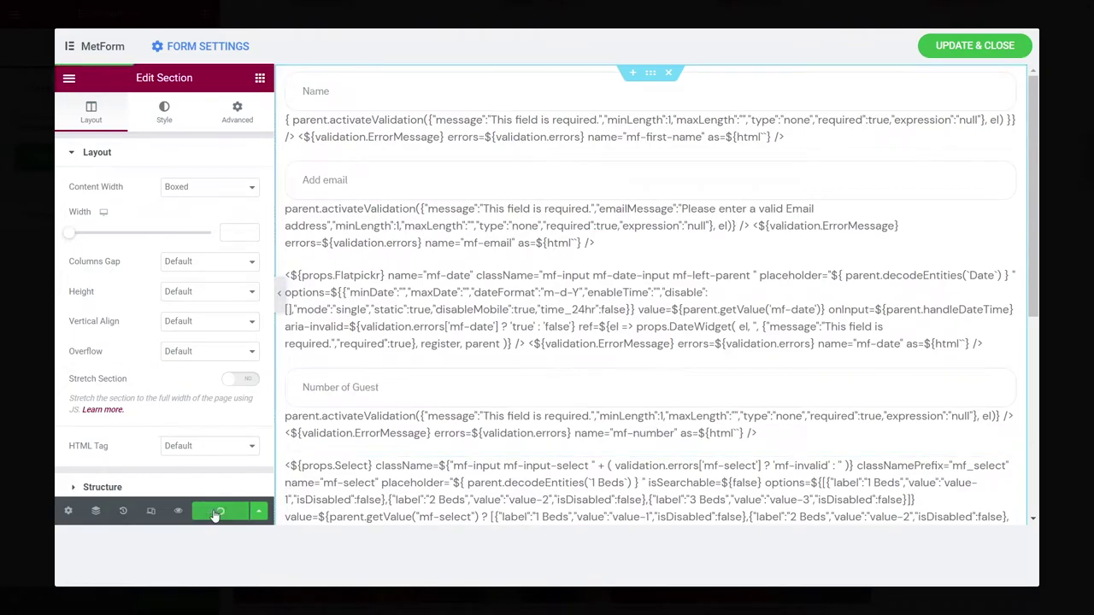
pyautogui.click(975, 47)
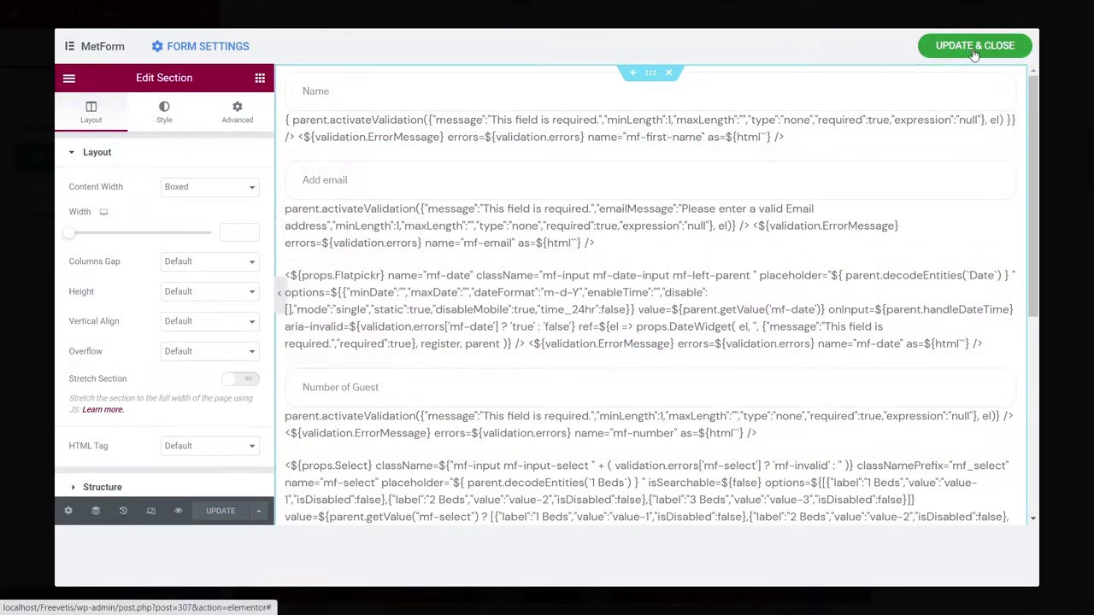
pyautogui.scroll(-2, 622, 379)
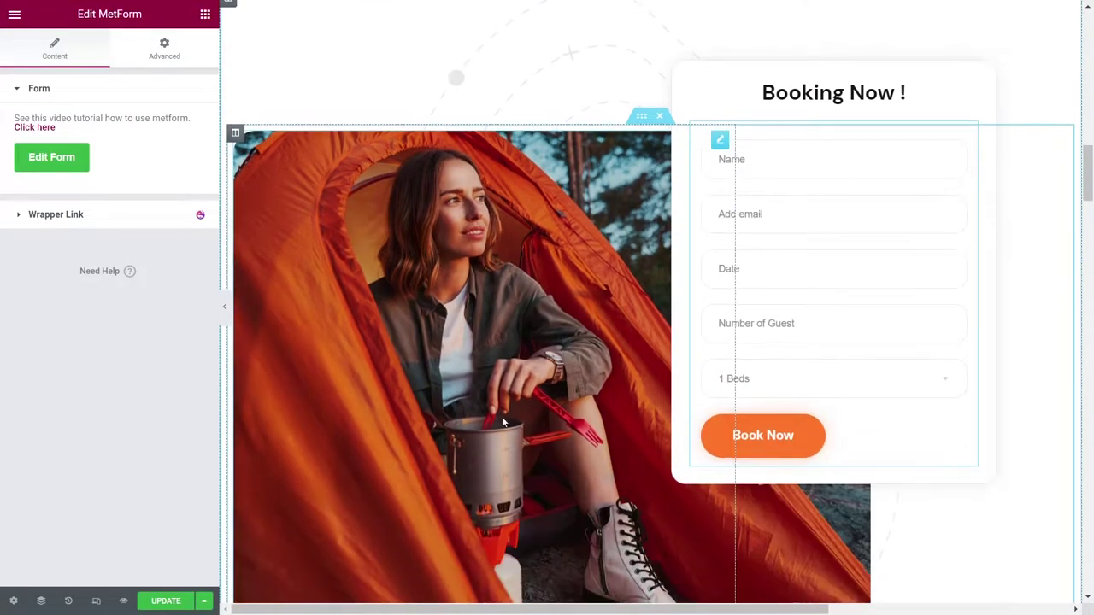
# - Exit the Home page's Elementor editor, then create a new page titled "Contact Us" and publish it
pyautogui.click(14, 17)
pyautogui.click(51, 293)
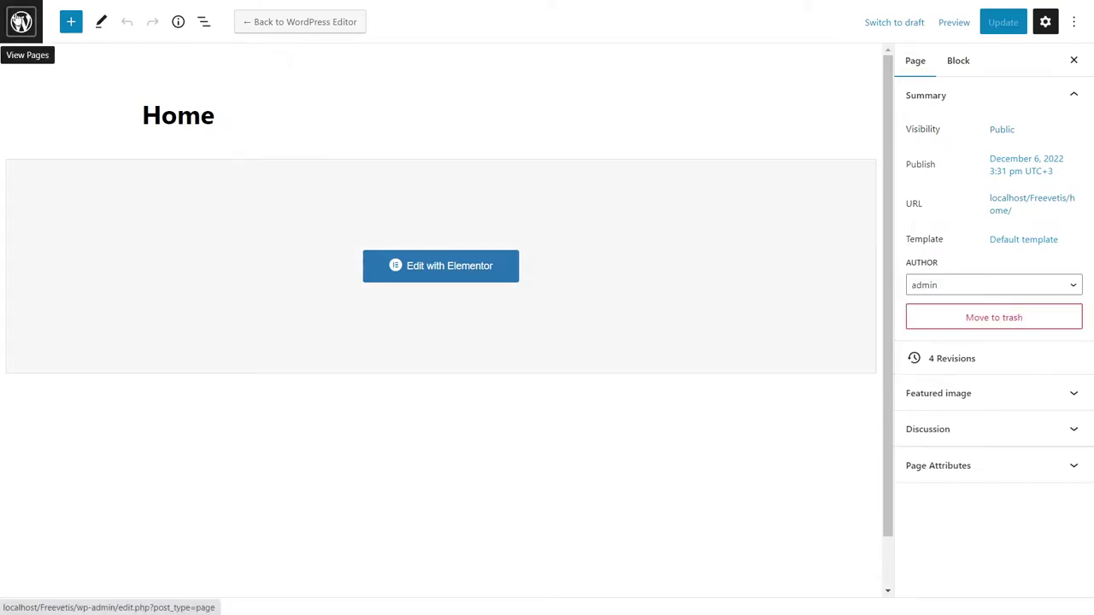
pyautogui.click(20, 20)
pyautogui.click(195, 50)
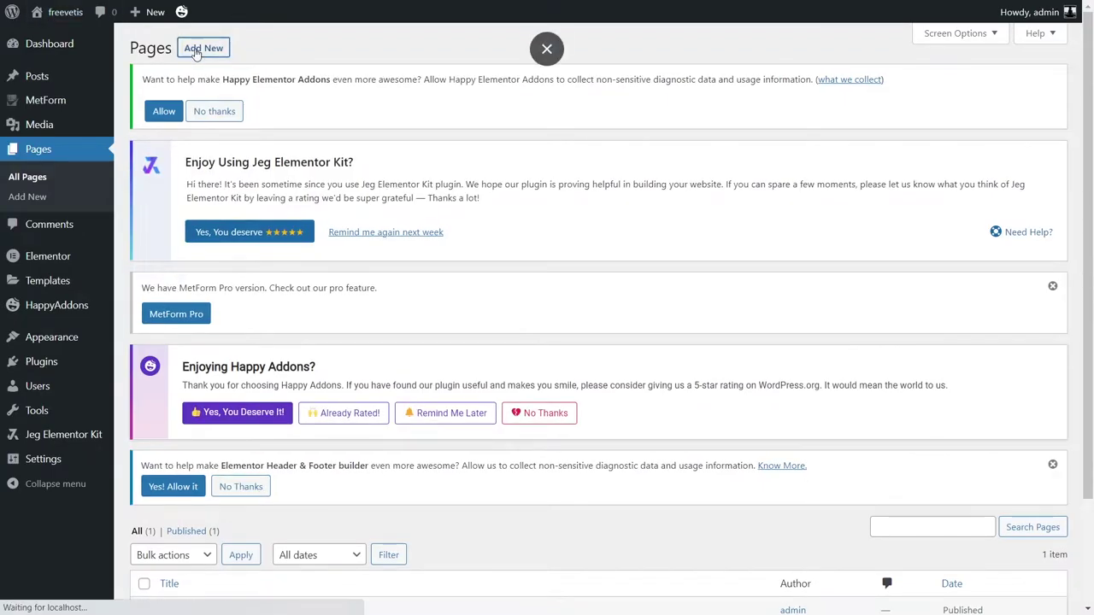
pyautogui.write('Contac')
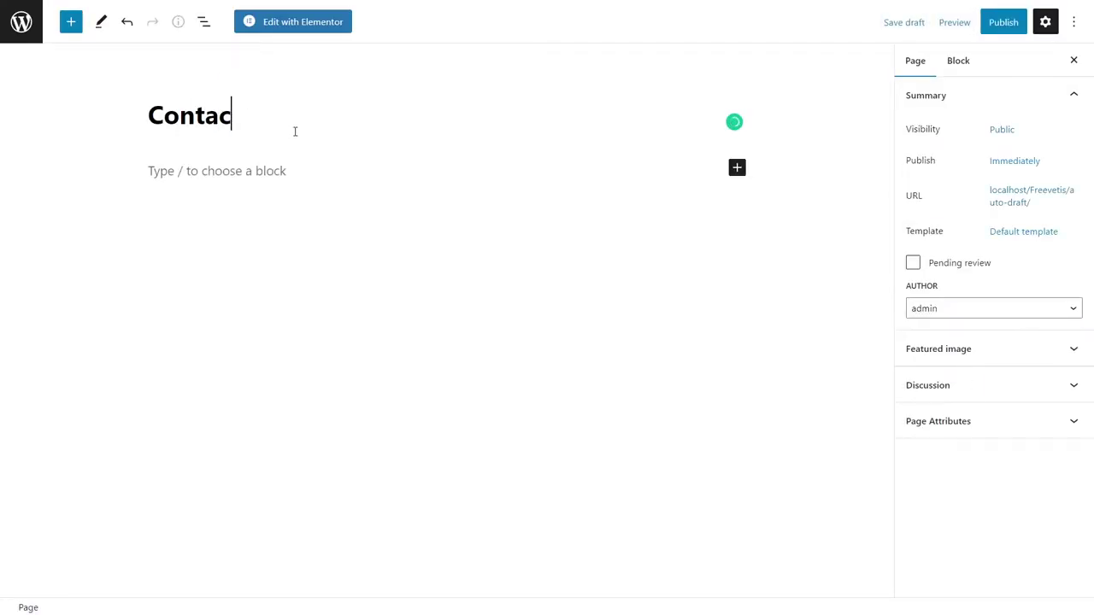
pyautogui.click(1005, 23)
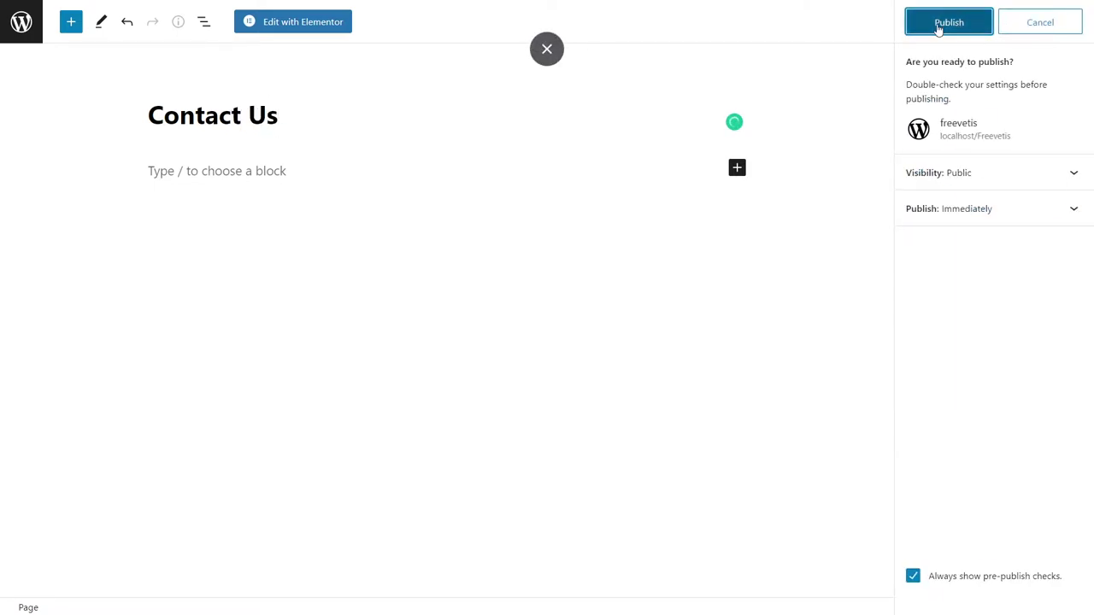
pyautogui.click(940, 24)
# - Open the Contact Us page in the Elementor editor and insert the Contact template from the installed Dutcamper kit
pyautogui.click(334, 22)
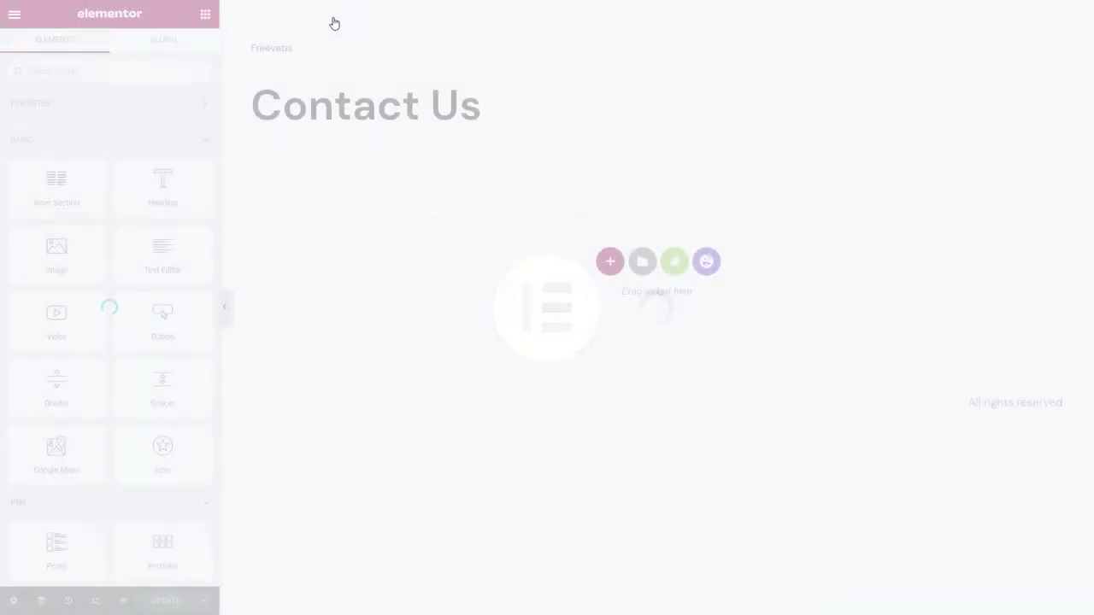
pyautogui.click(668, 274)
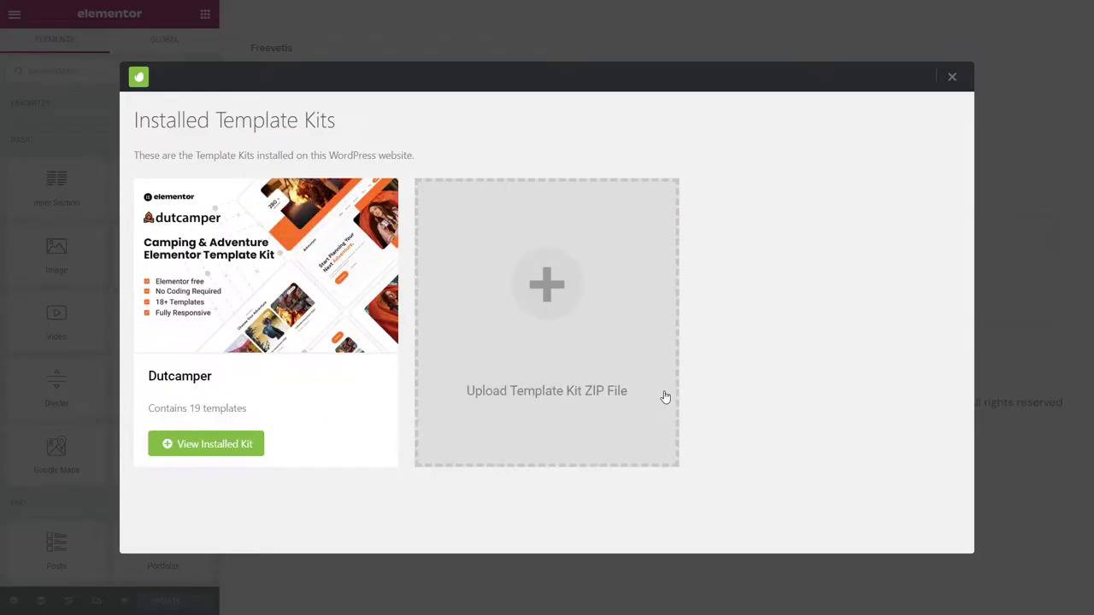
pyautogui.click(191, 444)
pyautogui.scroll(-5, 482, 415)
pyautogui.scroll(-8, 482, 416)
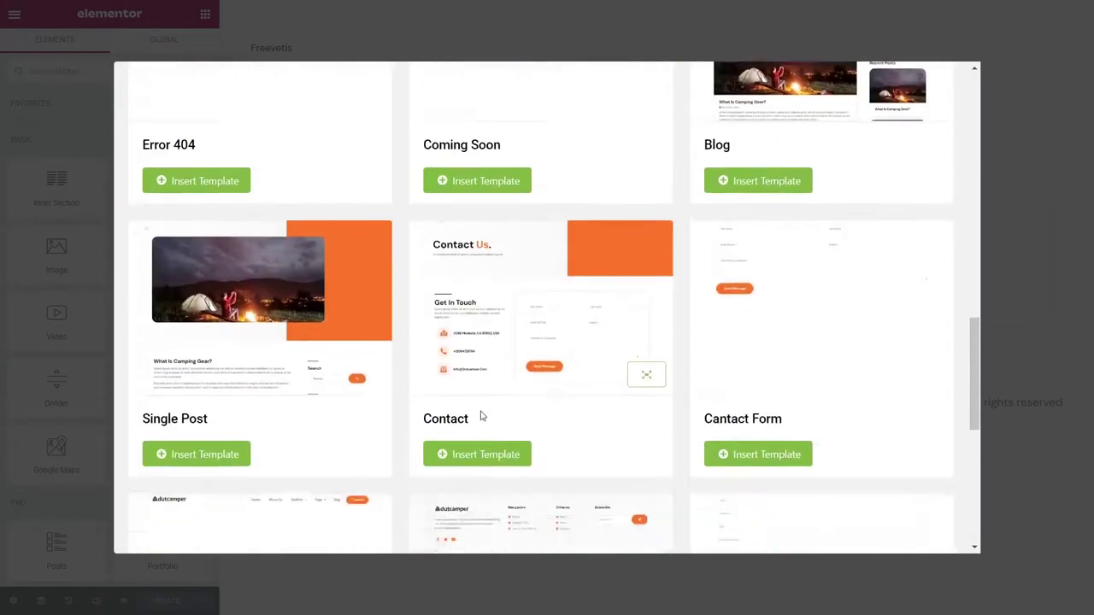
pyautogui.scroll(2, 482, 415)
pyautogui.click(493, 374)
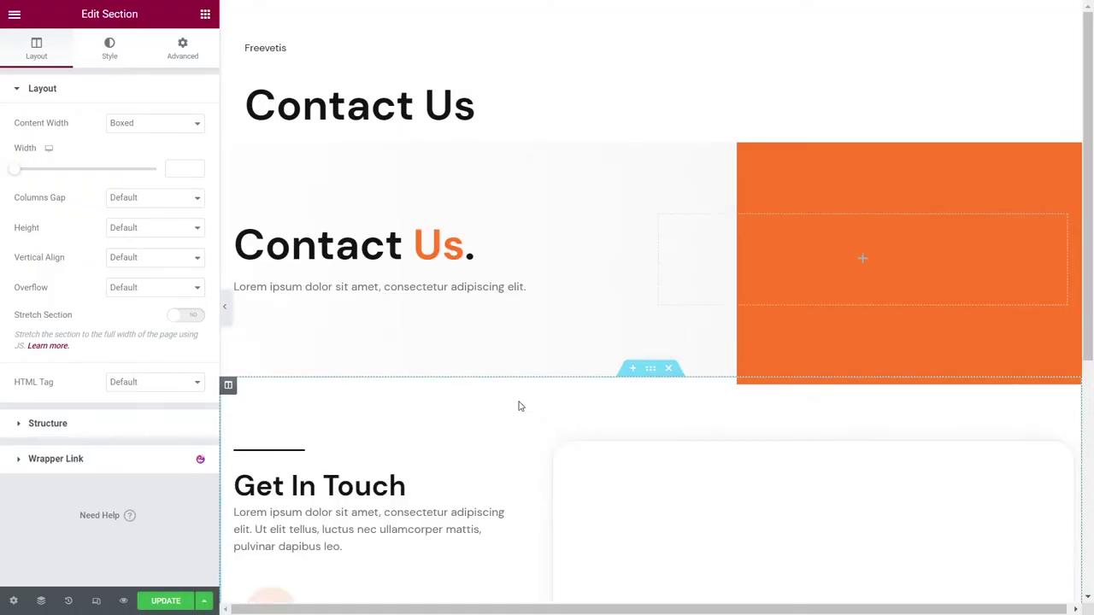
# - Create a new MetForm form named "Contact" from the Blank Template beside the Get In Touch section and open it for editing
pyautogui.scroll(-2, 535, 395)
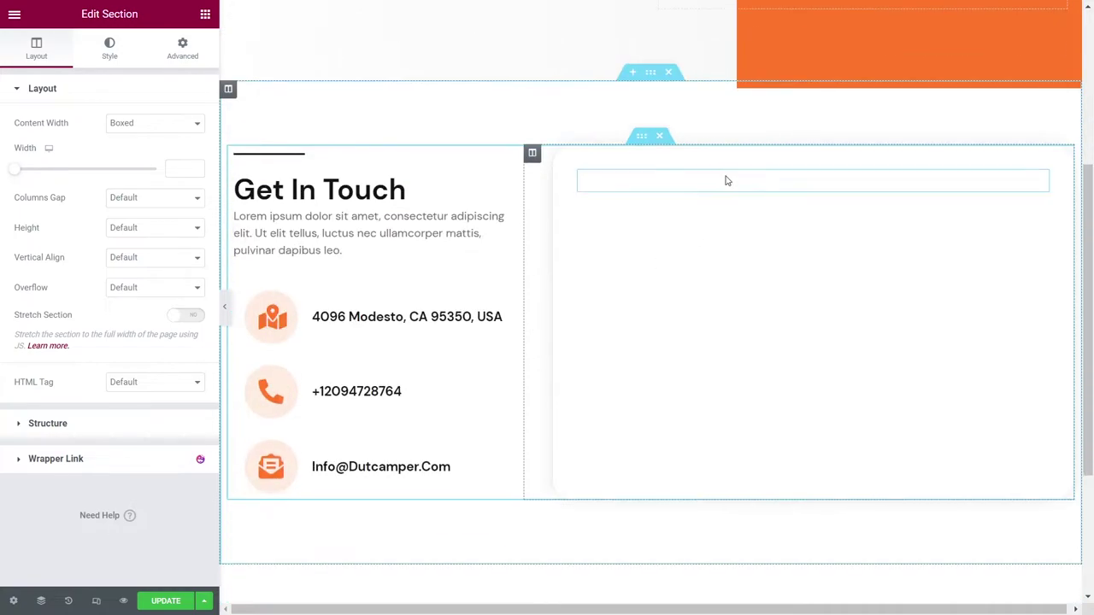
pyautogui.click(732, 194)
pyautogui.click(51, 157)
pyautogui.click(567, 78)
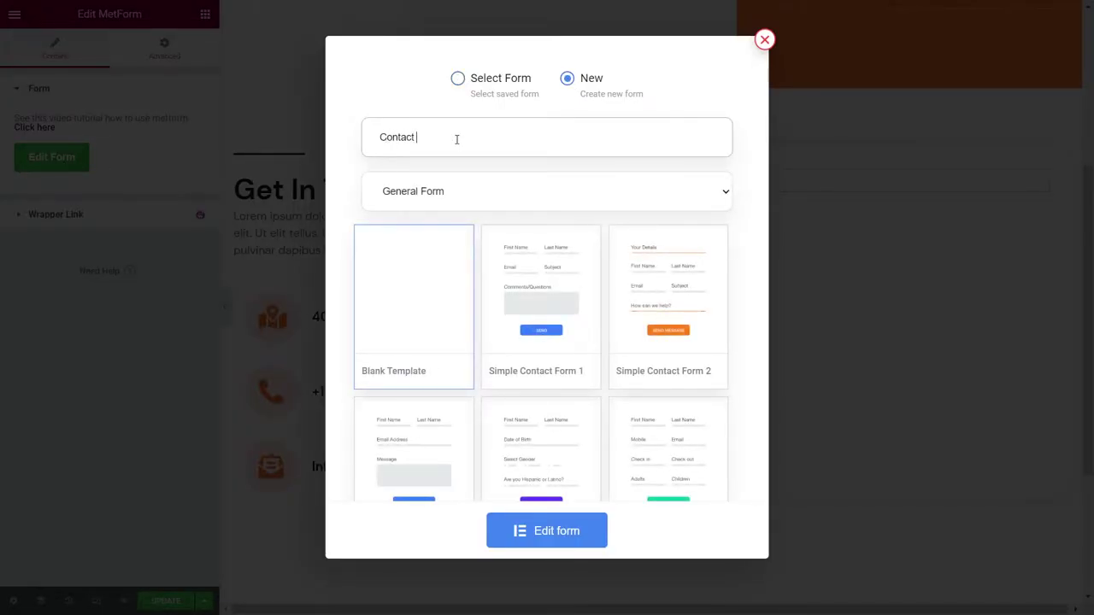
pyautogui.click(541, 531)
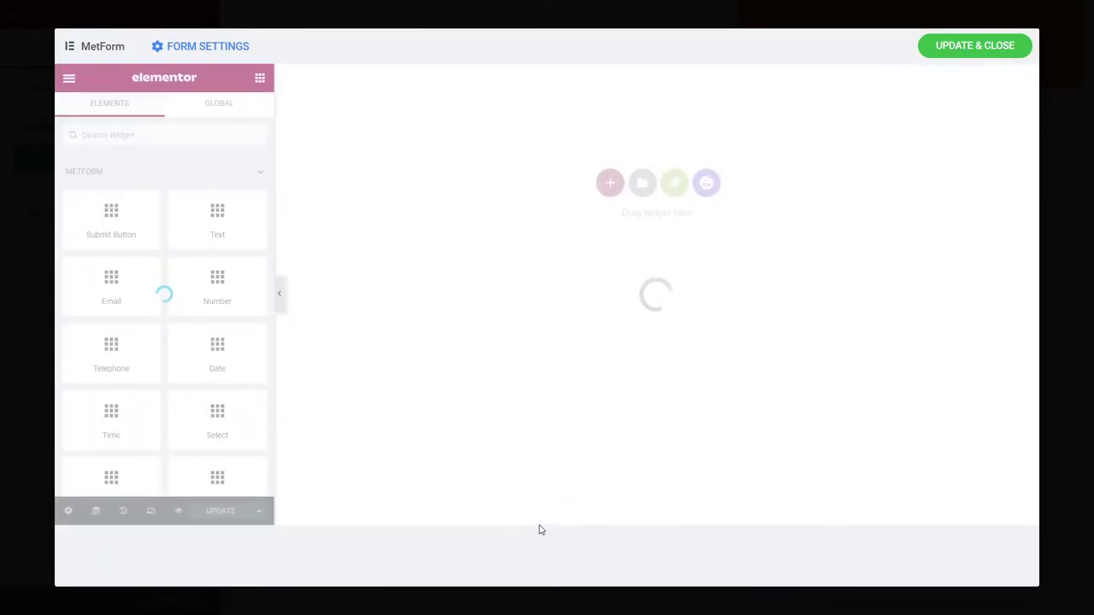
# - Insert the Dutcamper kit's Cantact Form template into the blank form, then save the form and close its editor
pyautogui.click(674, 180)
pyautogui.click(367, 359)
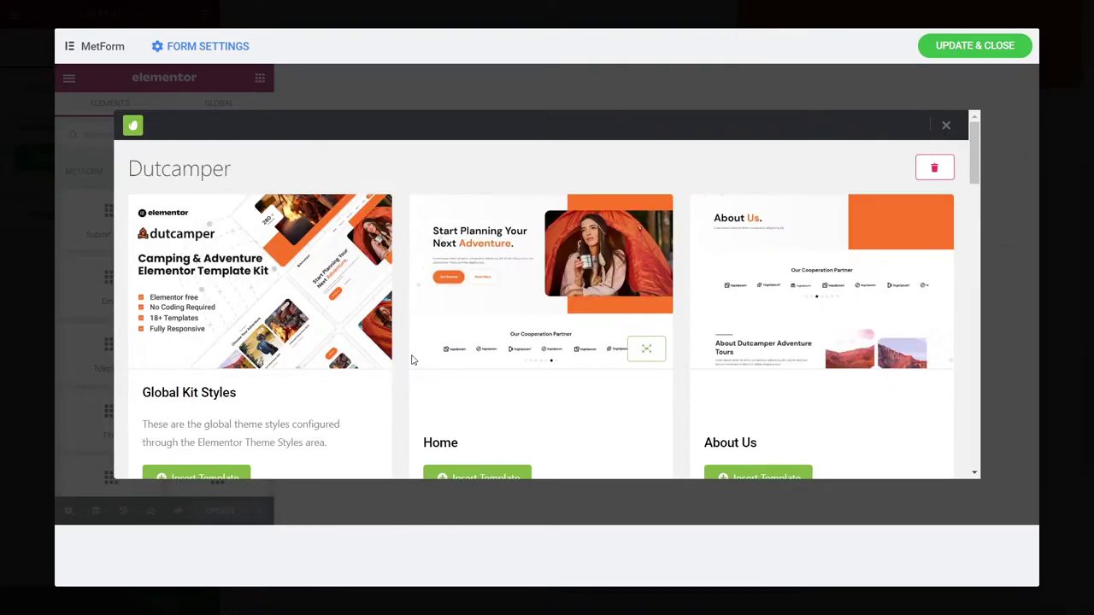
pyautogui.scroll(-10, 411, 360)
pyautogui.scroll(2, 411, 360)
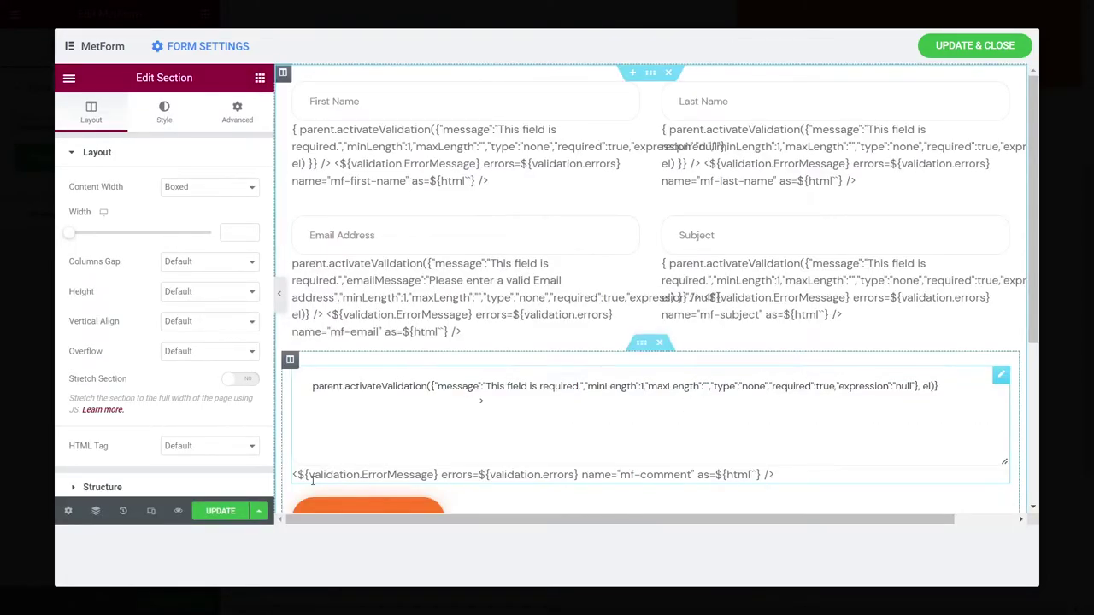
pyautogui.click(219, 512)
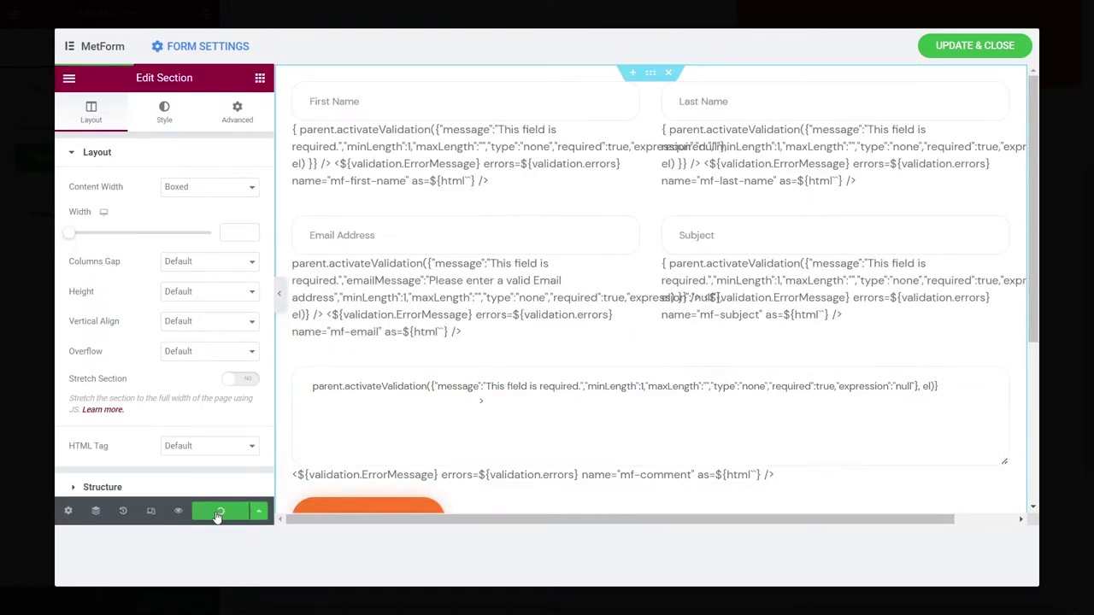
pyautogui.click(965, 47)
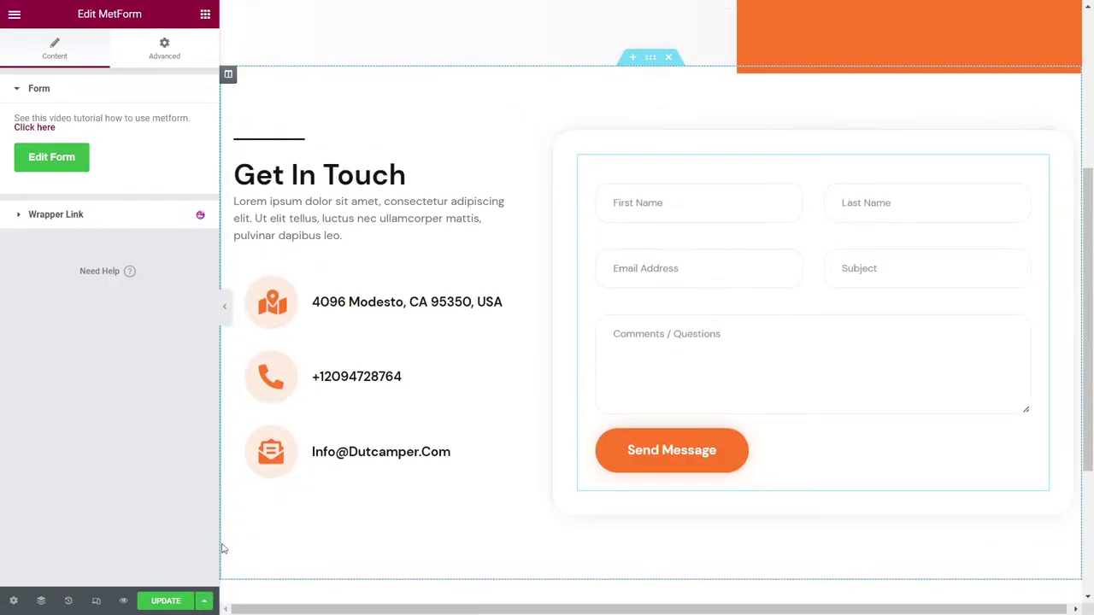
# - Exit the Contact Us page editor back to the WordPress dashboard and open the theme Customizer
pyautogui.click(14, 15)
pyautogui.click(48, 293)
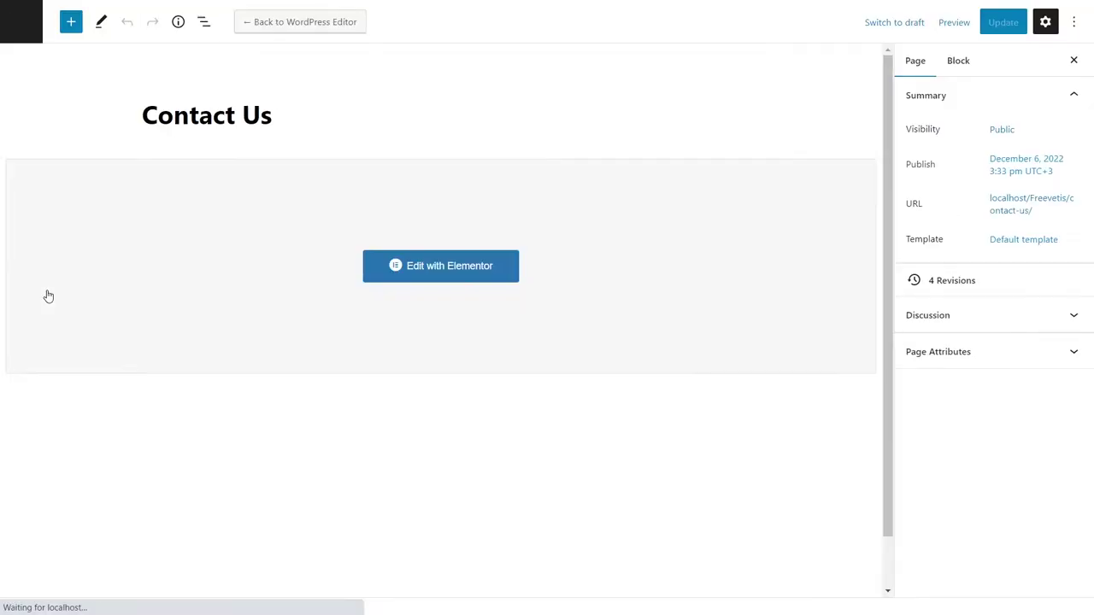
pyautogui.click(22, 22)
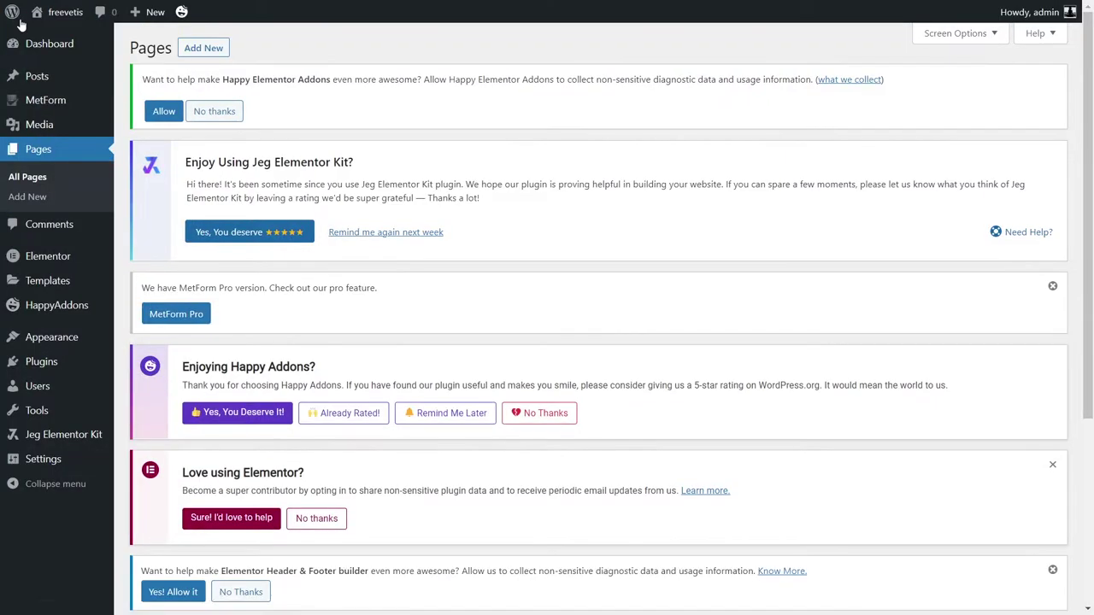
pyautogui.moveTo(53, 336)
pyautogui.click(147, 358)
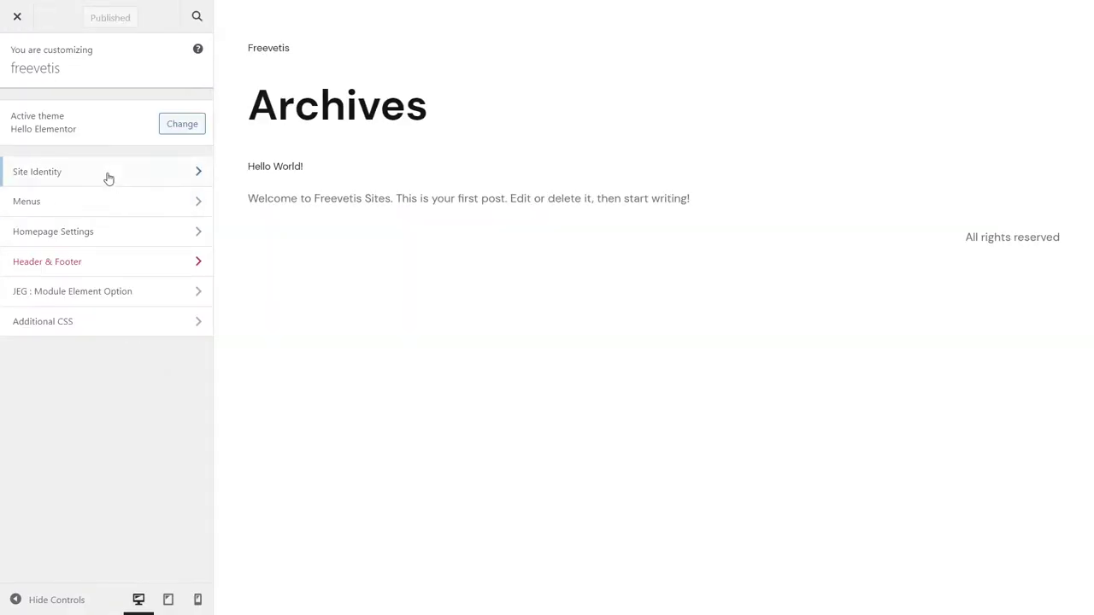
# - Upload the dutcamper logo image and set it, uncropped, as the logo in the Site Identity settings
pyautogui.click(108, 176)
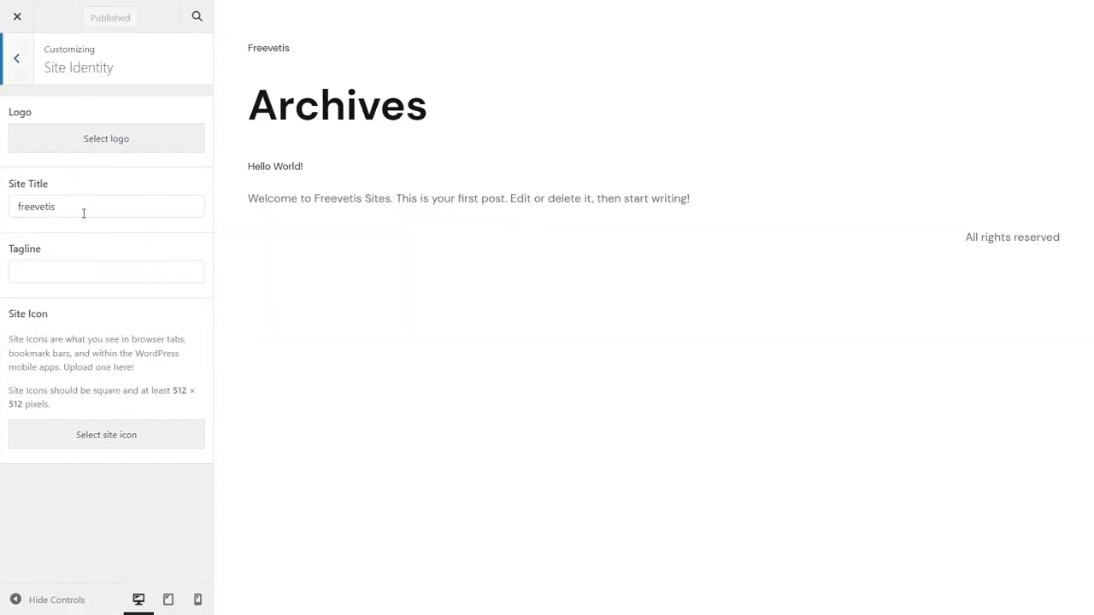
pyautogui.click(68, 140)
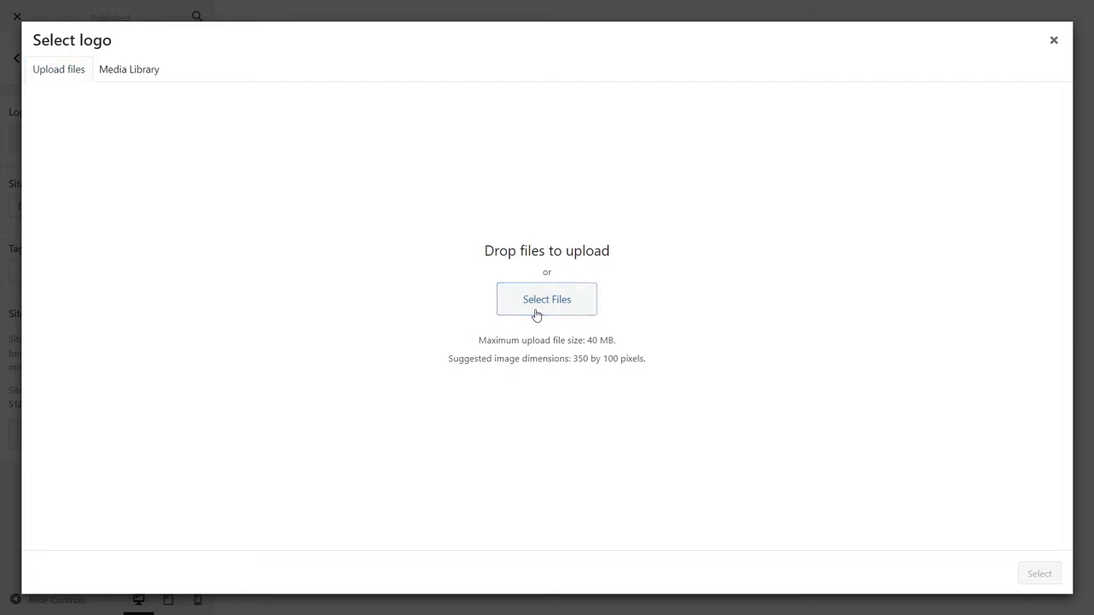
pyautogui.click(535, 306)
pyautogui.doubleClick(510, 122)
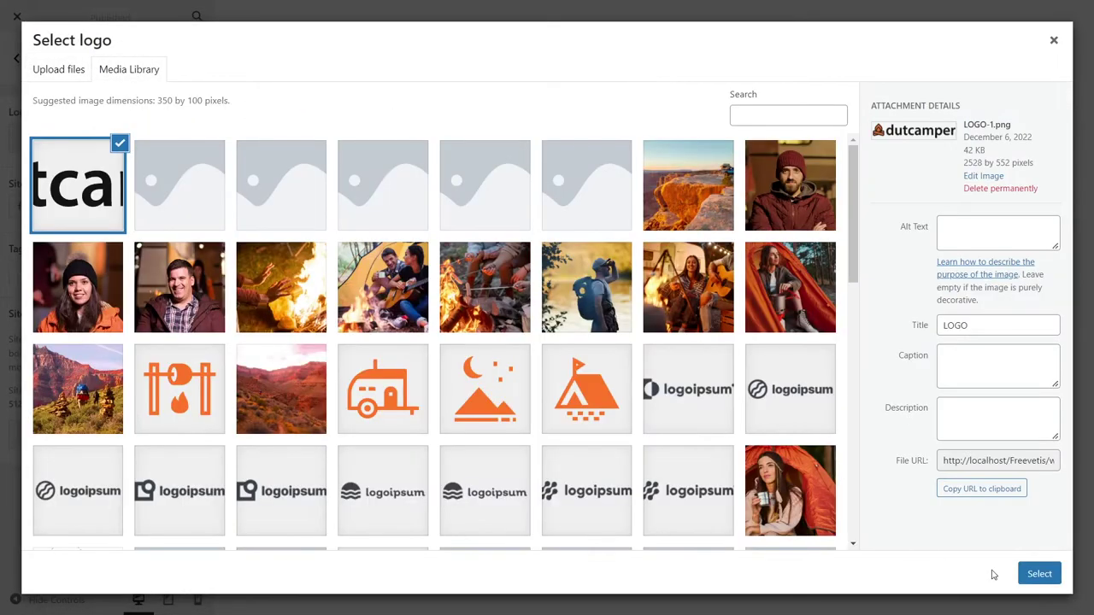
pyautogui.click(1038, 573)
pyautogui.click(929, 575)
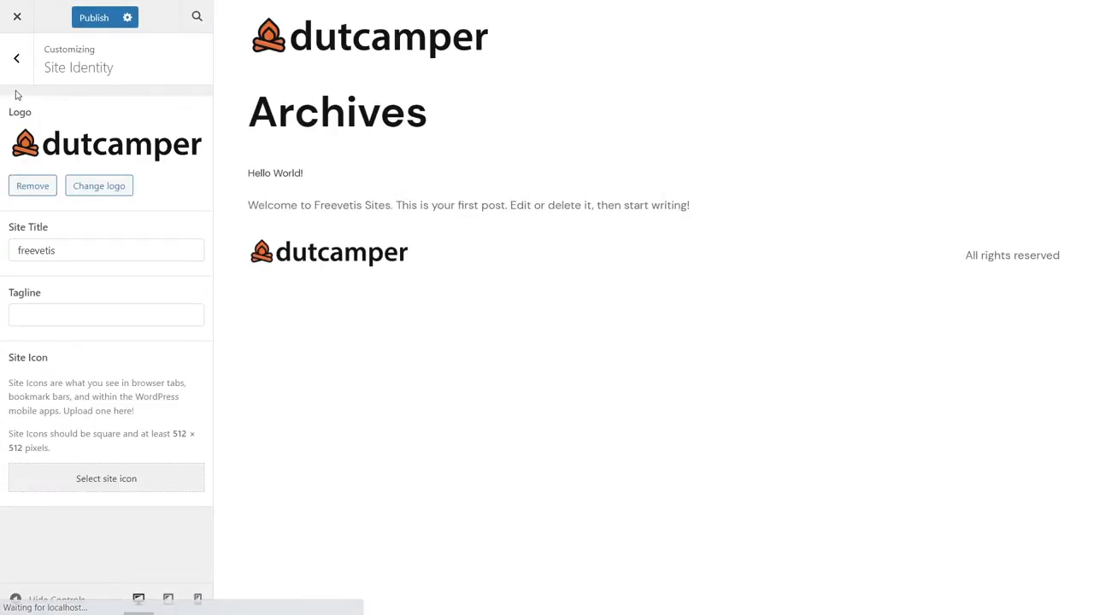
# - Create a new navigation menu named "Menu" in the Customizer
pyautogui.click(14, 60)
pyautogui.click(59, 205)
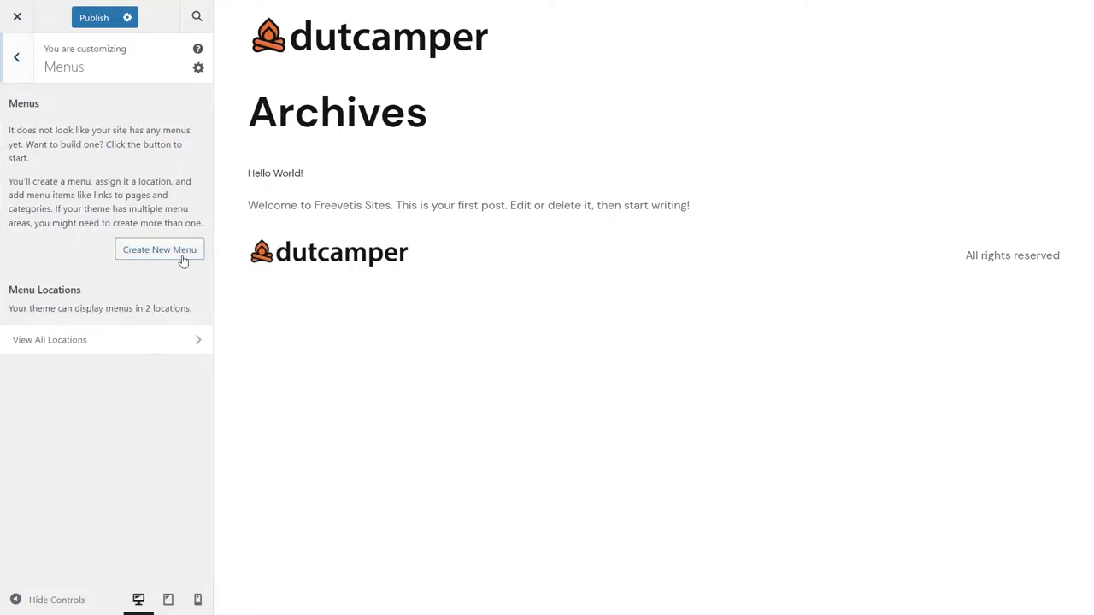
pyautogui.click(182, 260)
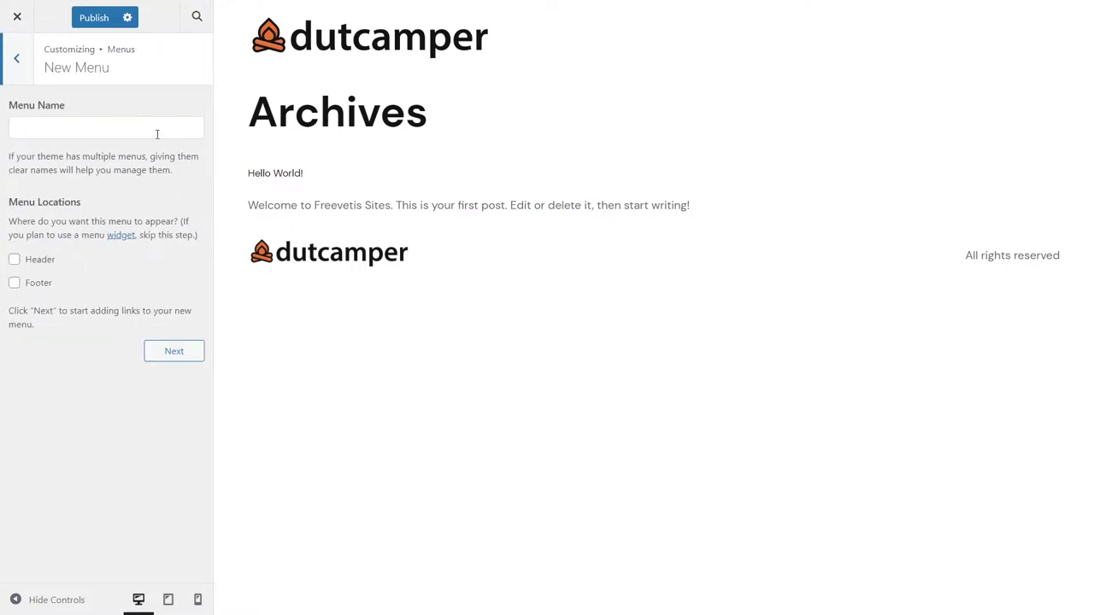
pyautogui.click(163, 357)
# - Add the Elementor-built Home and Contact Us pages to the menu, publish the changes and close the Customizer
pyautogui.click(160, 227)
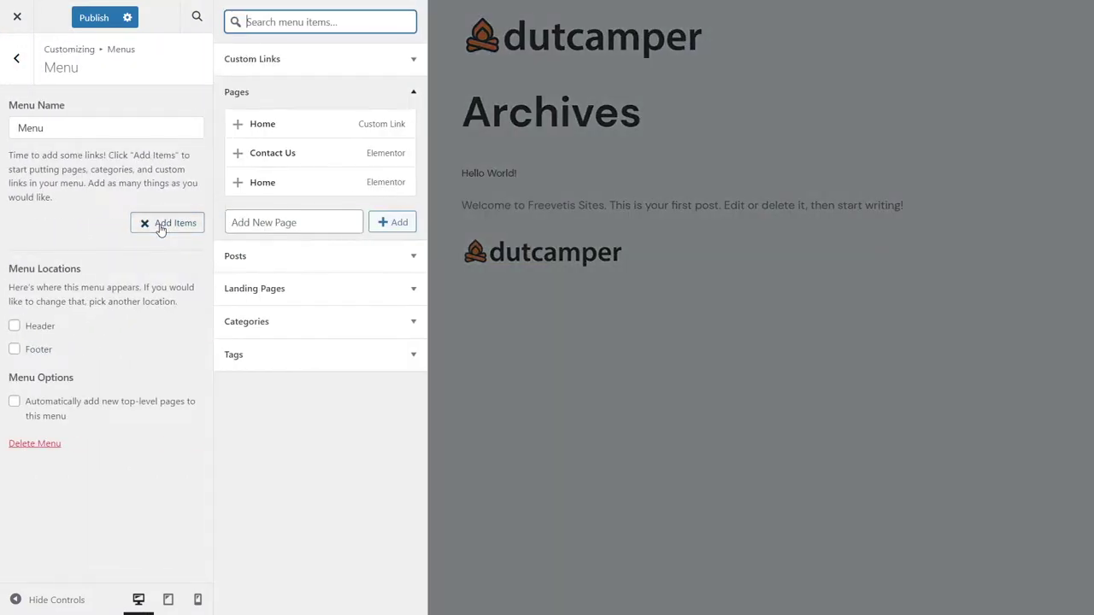
pyautogui.click(318, 184)
pyautogui.click(308, 152)
pyautogui.click(92, 17)
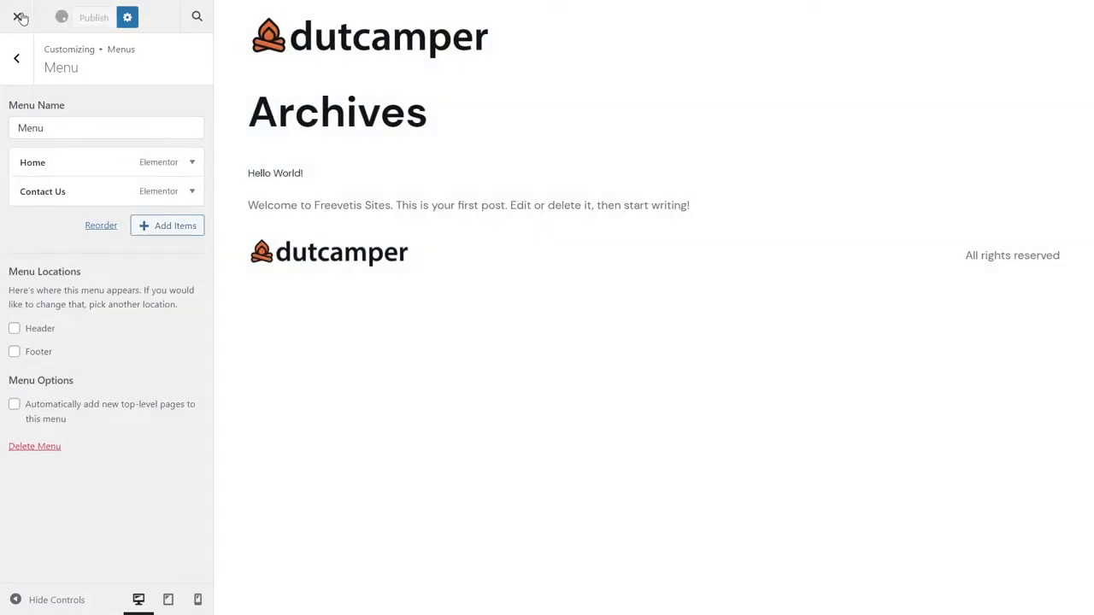
pyautogui.click(13, 19)
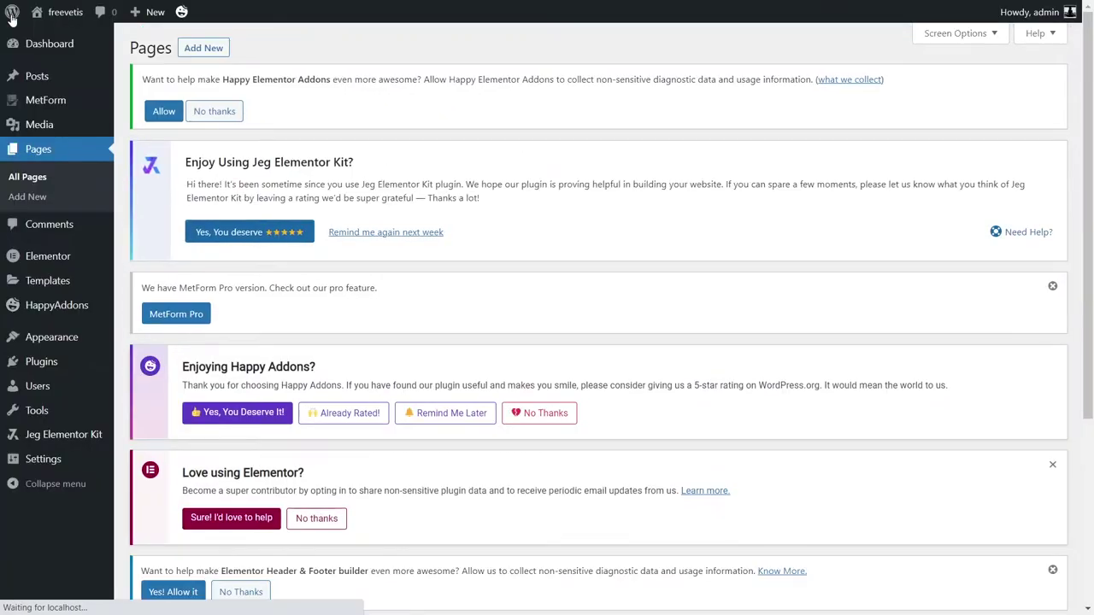
# - Create and publish an Elementor Header & Footer Builder template titled "Header" with type Header, displayed on Entire Website
pyautogui.moveTo(38, 341)
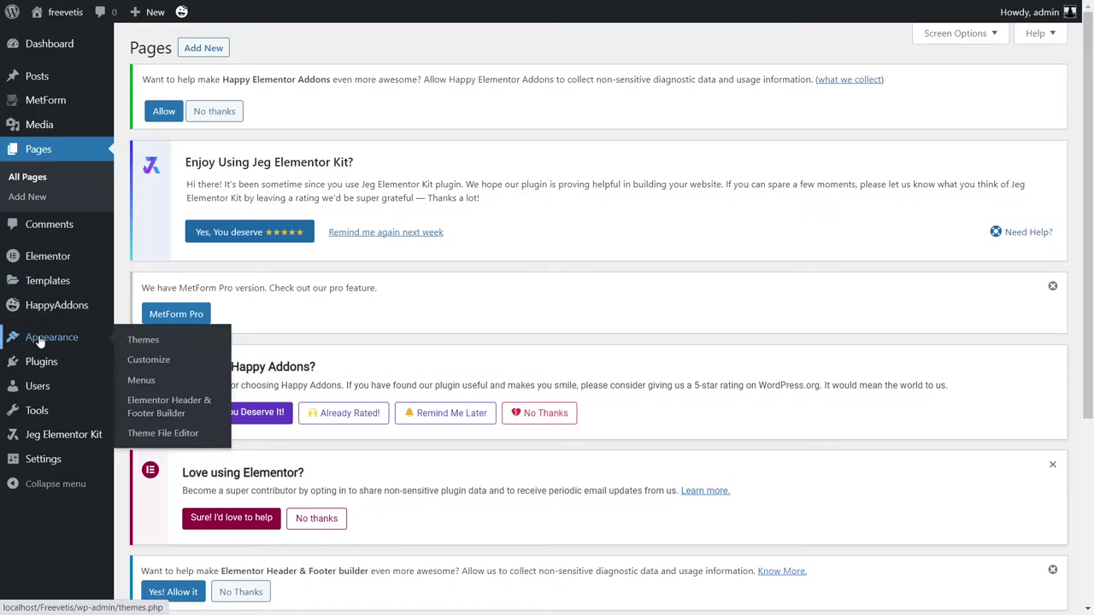
pyautogui.click(189, 414)
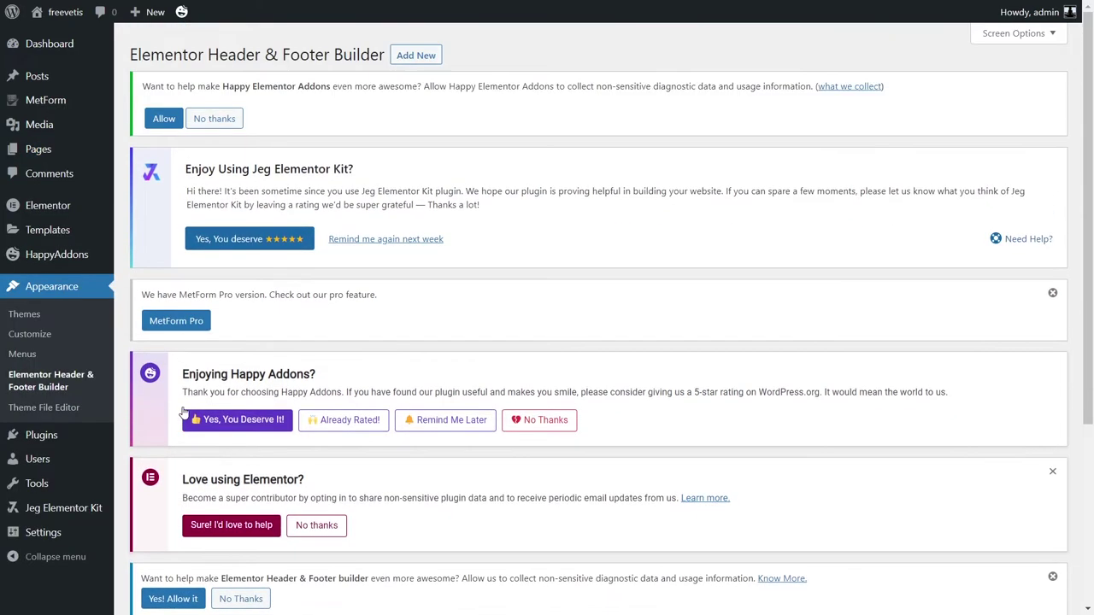
pyautogui.click(417, 55)
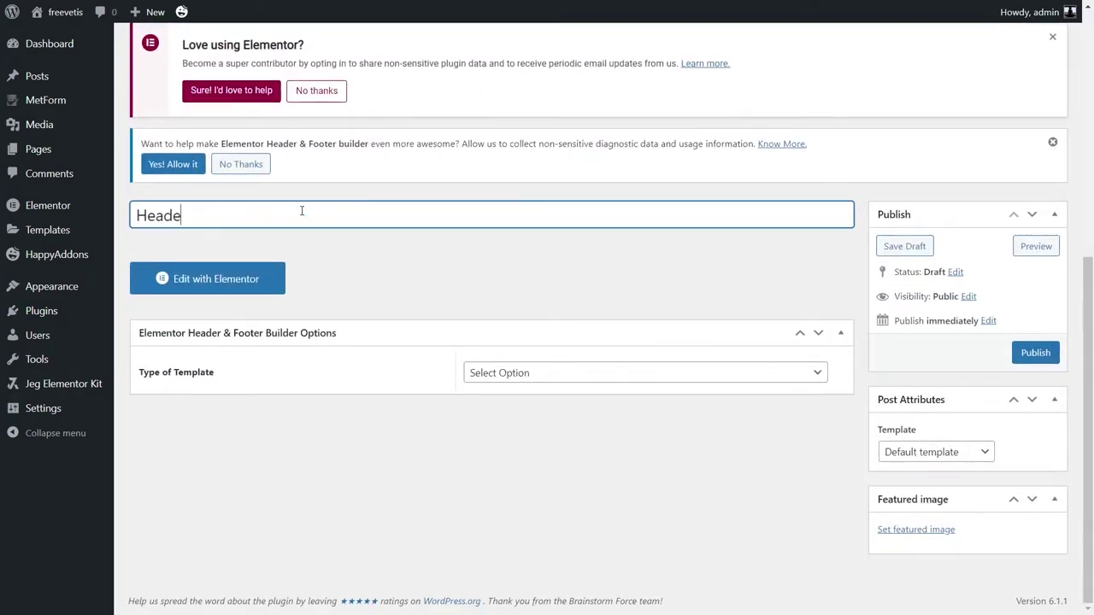
pyautogui.click(492, 373)
pyautogui.click(496, 403)
pyautogui.click(521, 424)
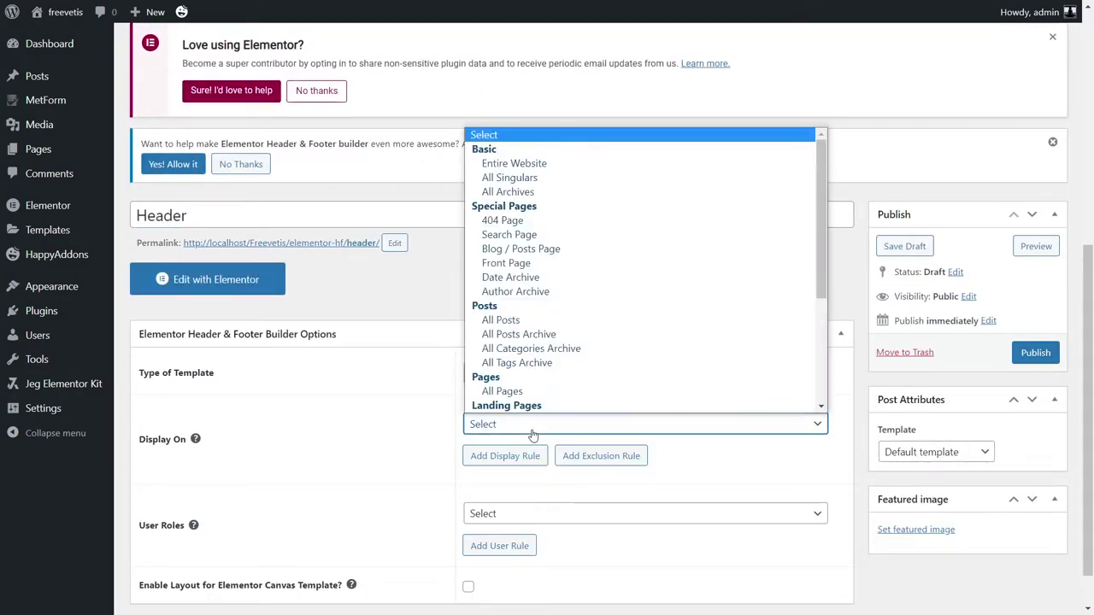
pyautogui.click(514, 163)
pyautogui.click(1035, 352)
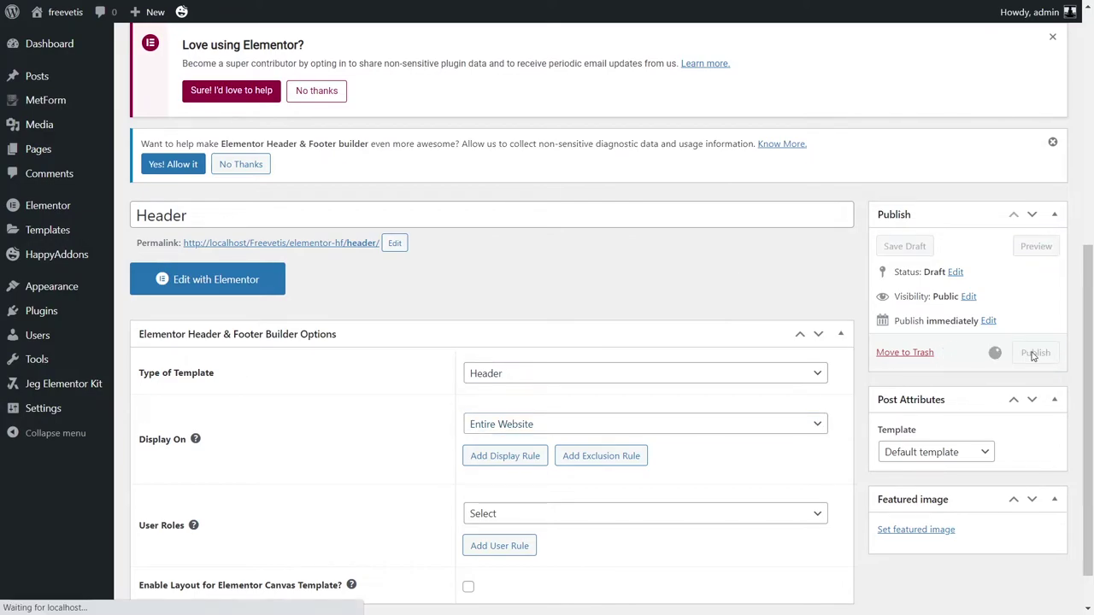
# - Open the Header template in Elementor, insert the Dutcamper kit's header template, update it and leave the editor
pyautogui.scroll(-1, 327, 320)
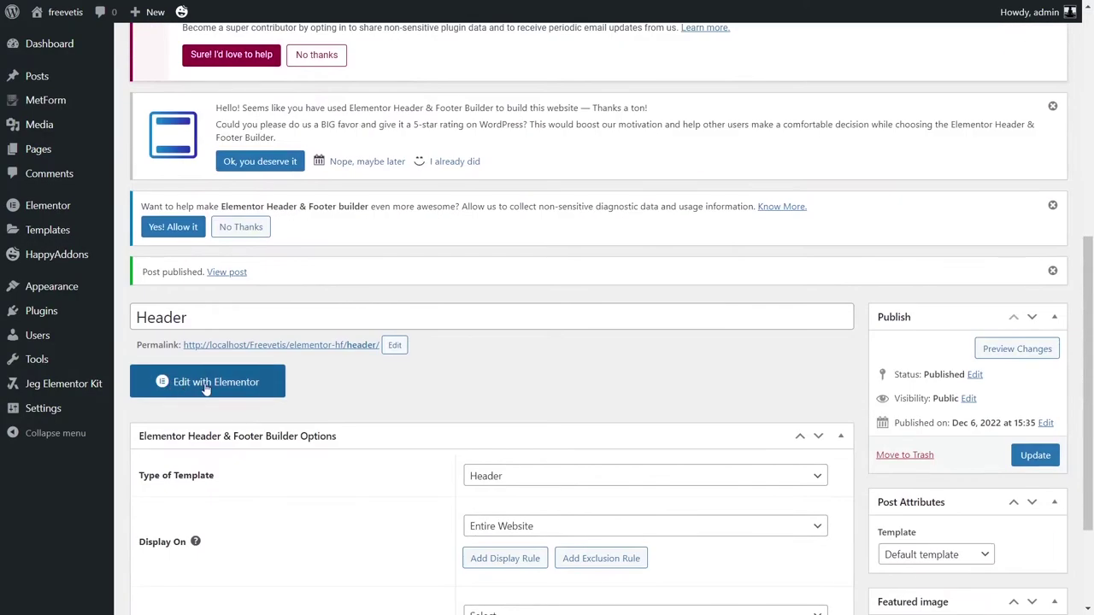
pyautogui.click(183, 382)
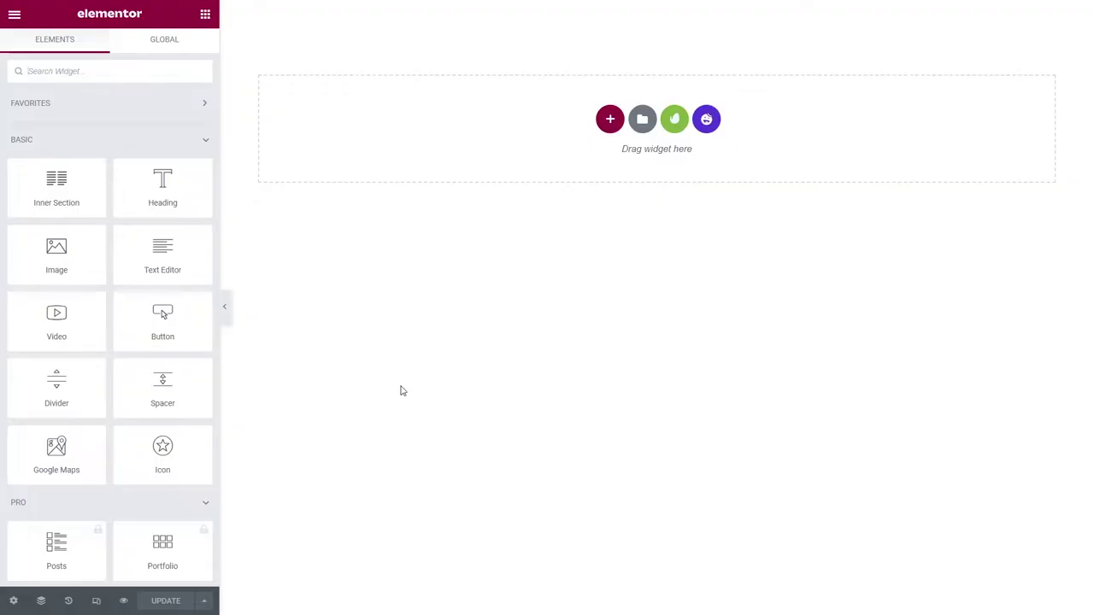
pyautogui.click(675, 120)
pyautogui.click(278, 322)
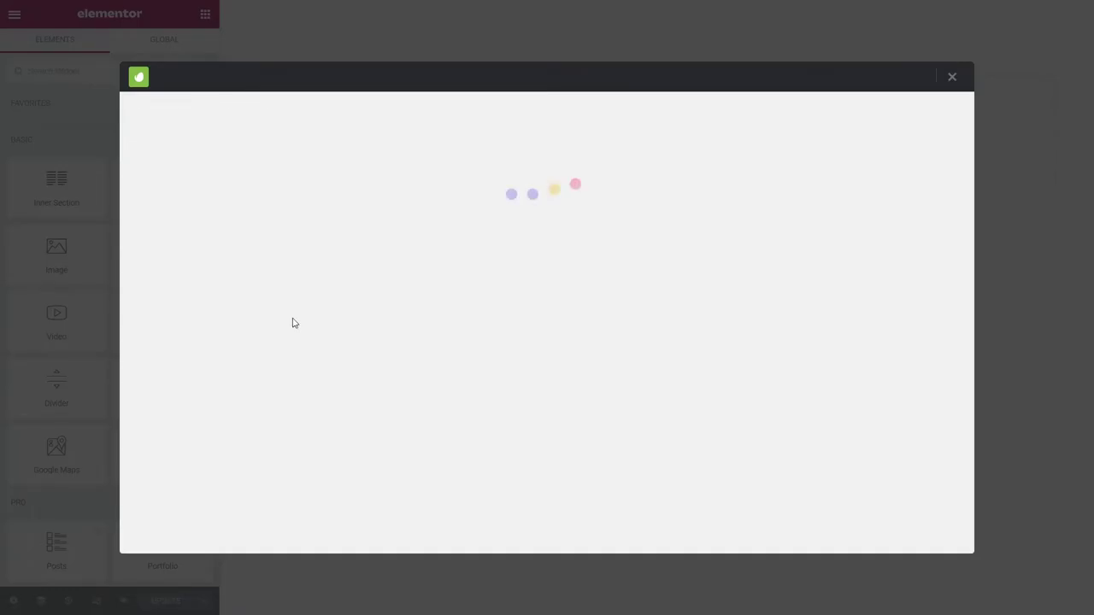
pyautogui.scroll(-18, 444, 375)
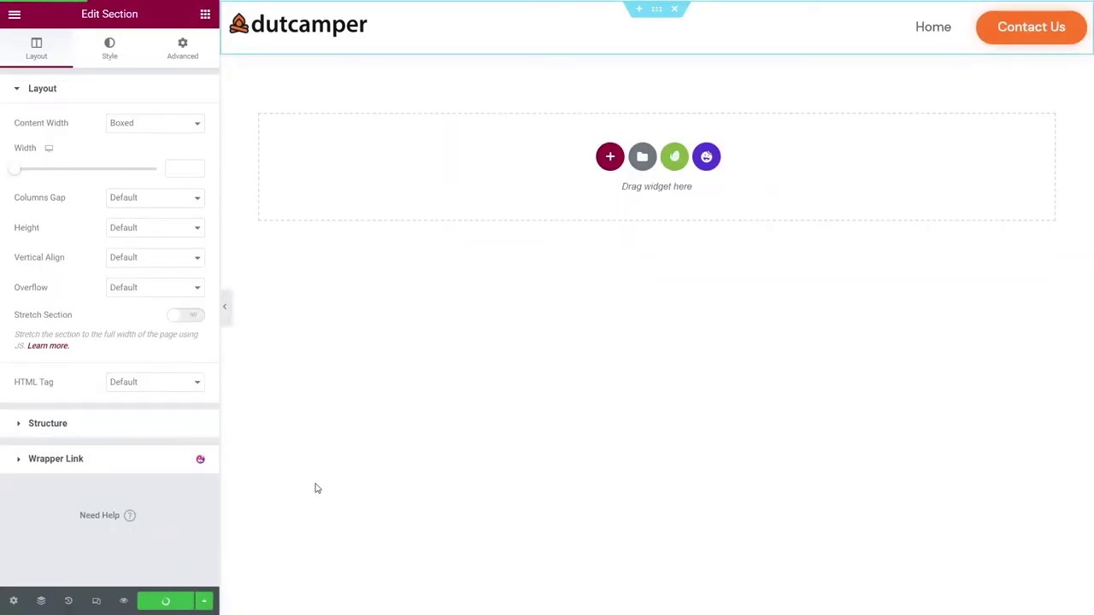
pyautogui.click(12, 15)
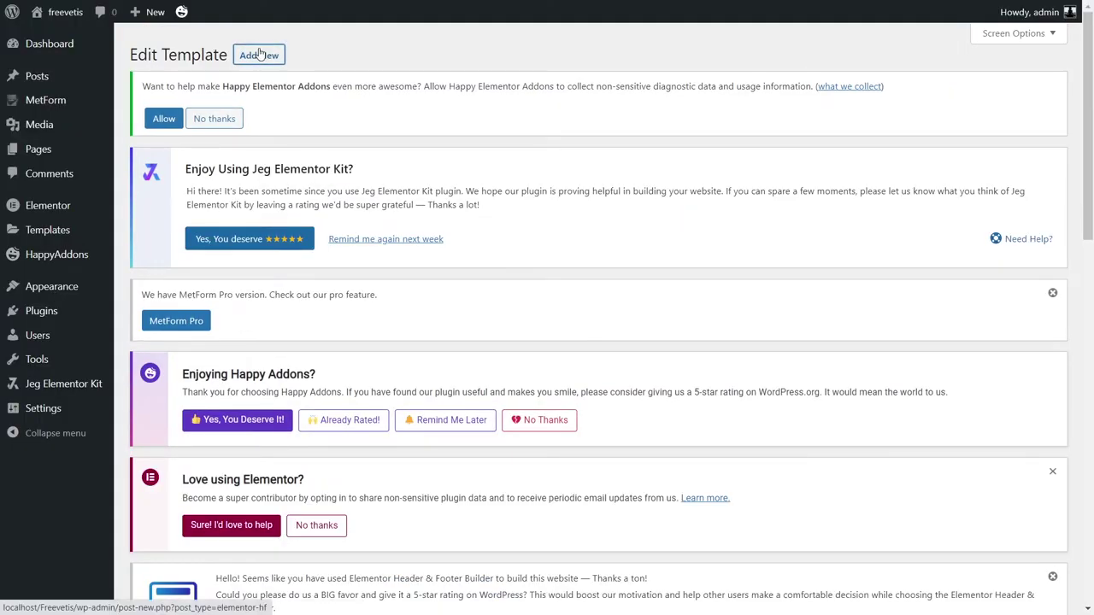
# - Create and publish a new template titled "Footer" with type Footer, displayed on Entire Website
pyautogui.click(259, 54)
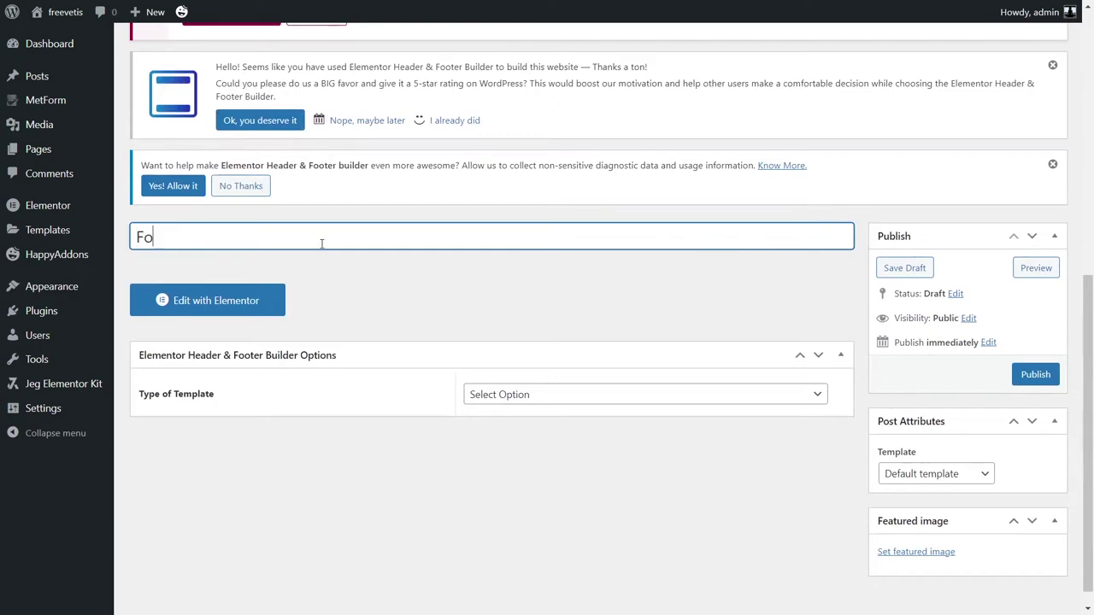
pyautogui.click(491, 394)
pyautogui.click(512, 454)
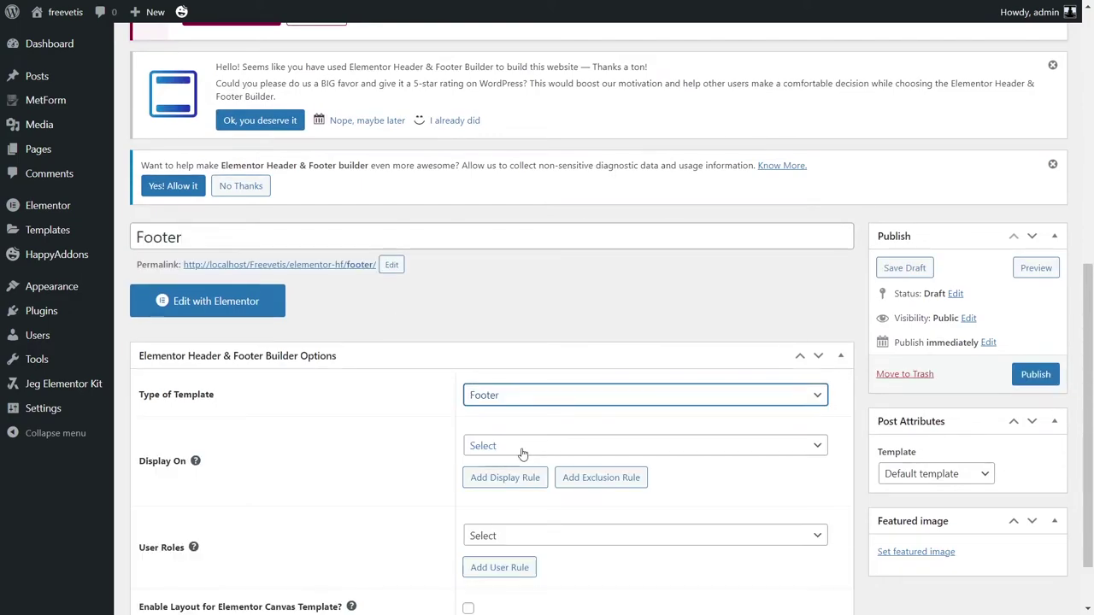
pyautogui.click(512, 448)
pyautogui.click(555, 187)
pyautogui.click(1032, 375)
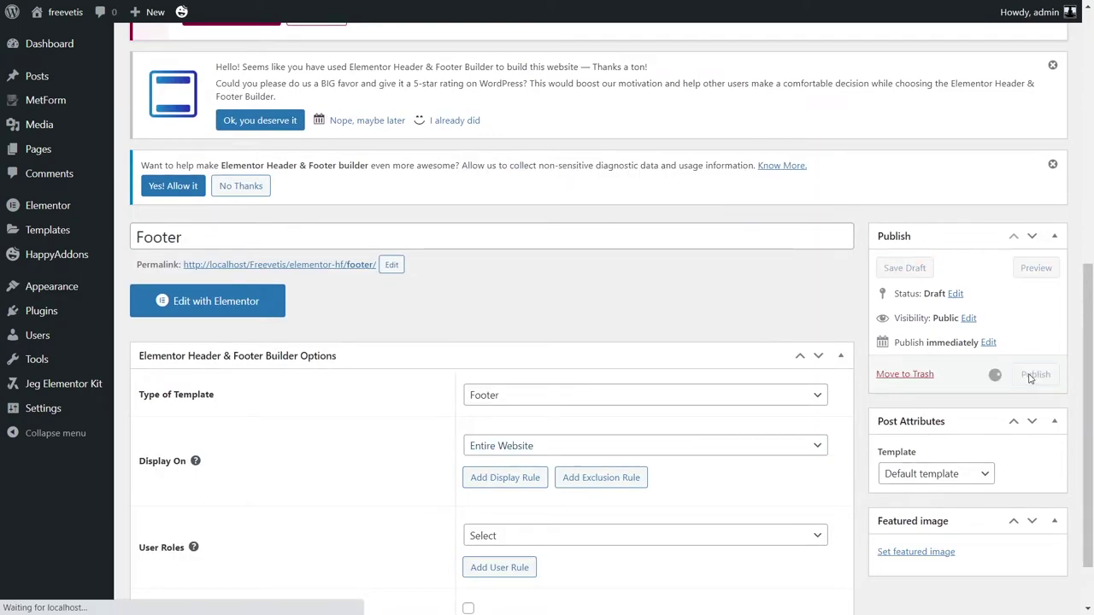
# - Open the Footer template in Elementor and insert the Dutcamper kit's footer template
pyautogui.scroll(-5, 310, 420)
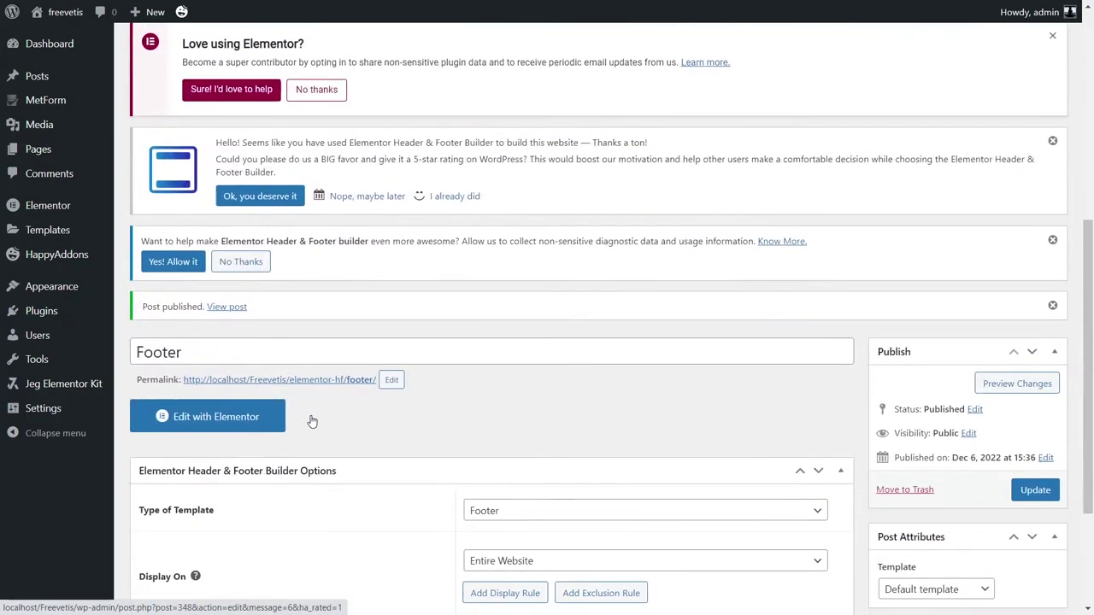
pyautogui.click(282, 418)
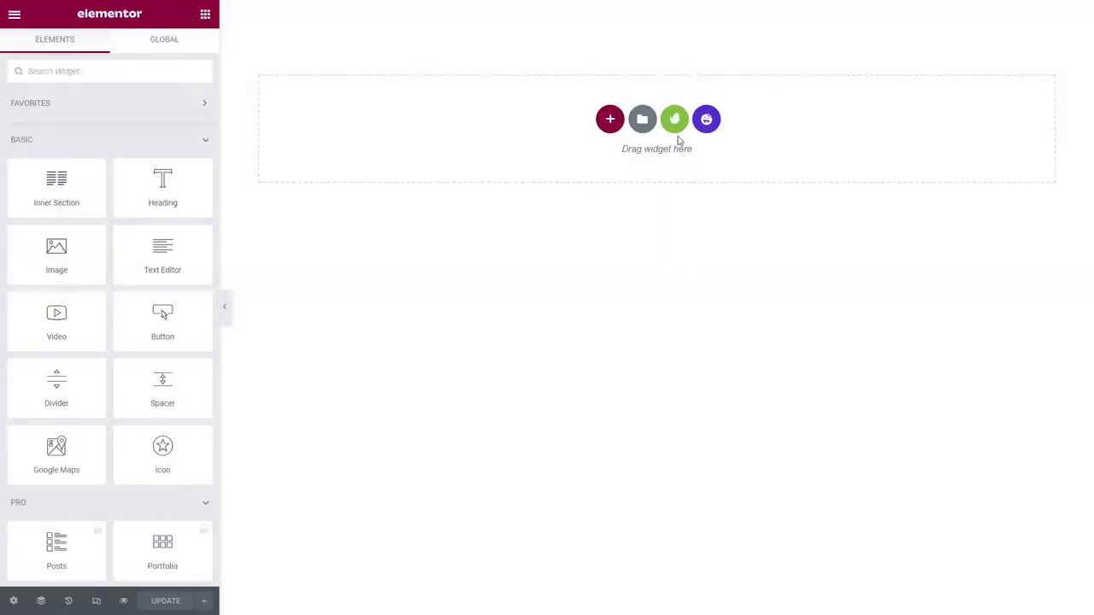
pyautogui.click(675, 119)
pyautogui.click(288, 278)
pyautogui.scroll(-10, 501, 359)
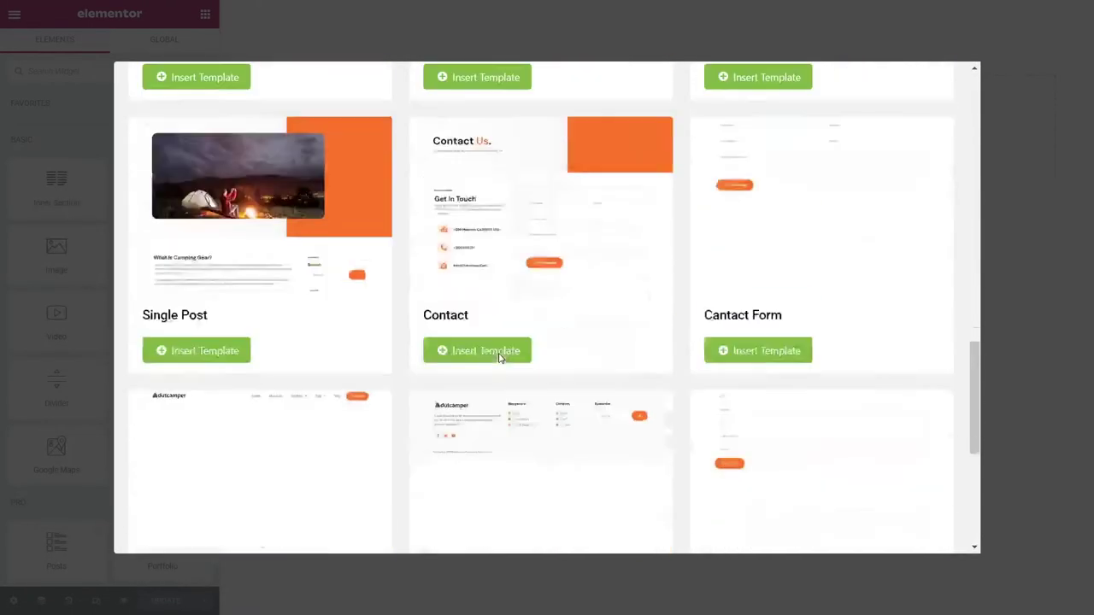
pyautogui.scroll(-4, 500, 359)
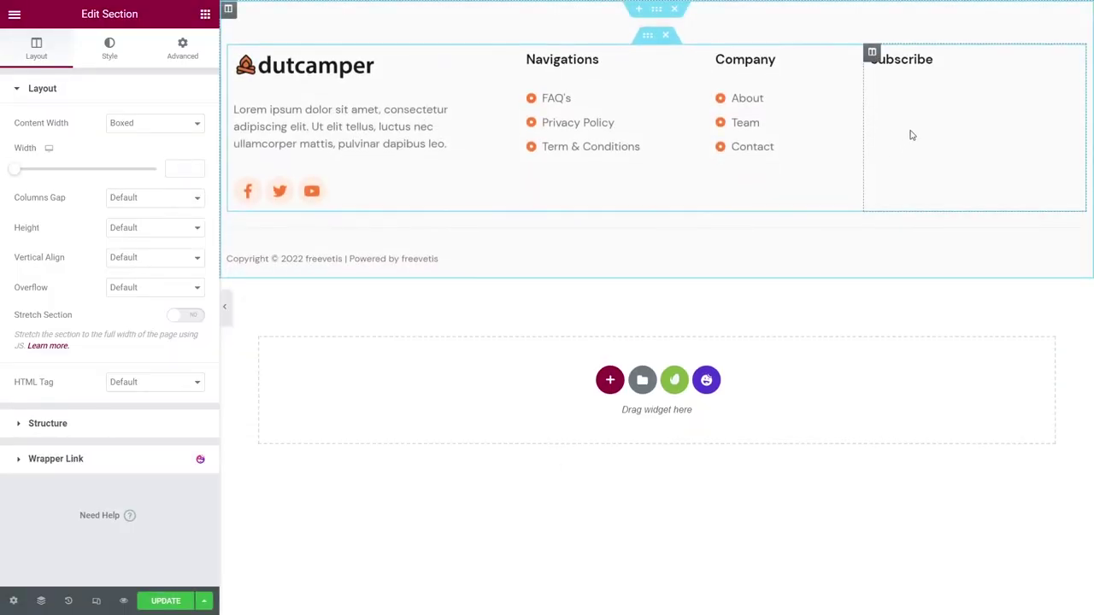
# - Create a new MetForm form from the Blank Template for the footer's Subscribe column and open it for editing
pyautogui.click(921, 107)
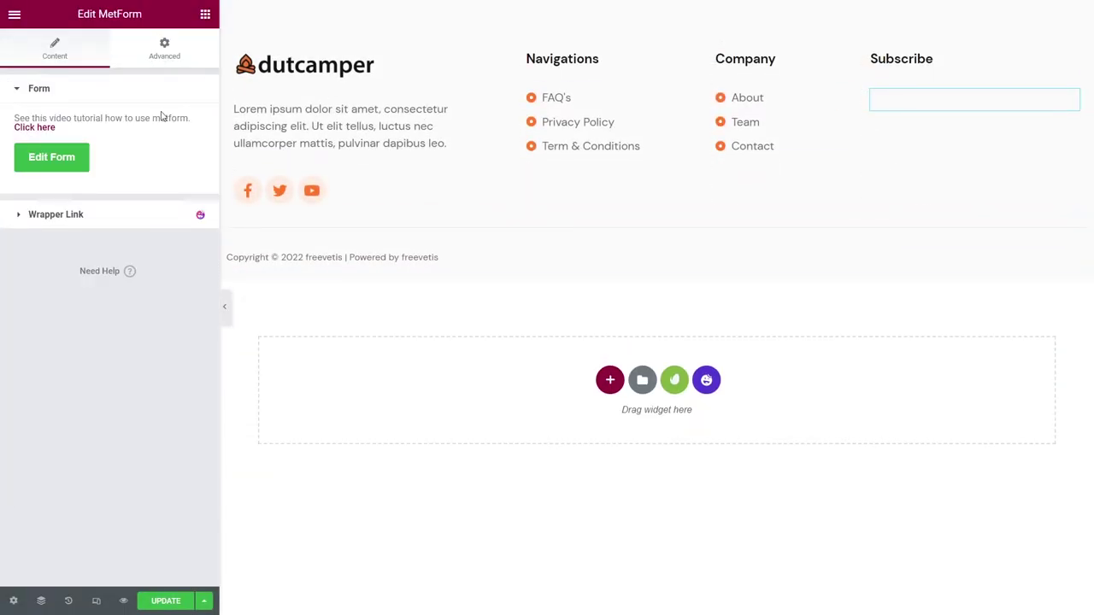
pyautogui.click(53, 158)
pyautogui.click(566, 79)
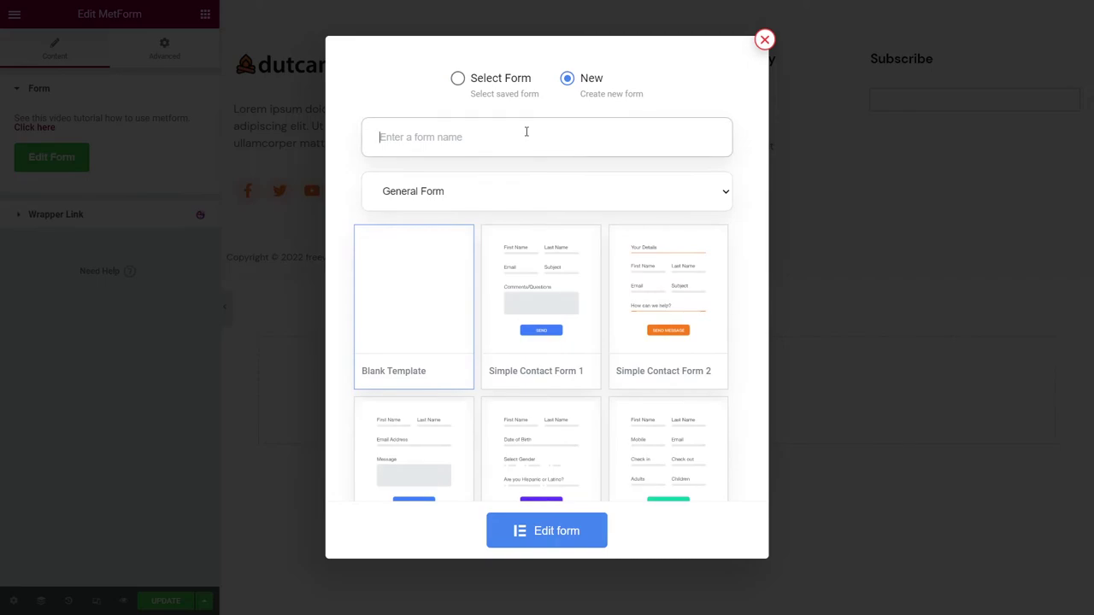
pyautogui.click(535, 547)
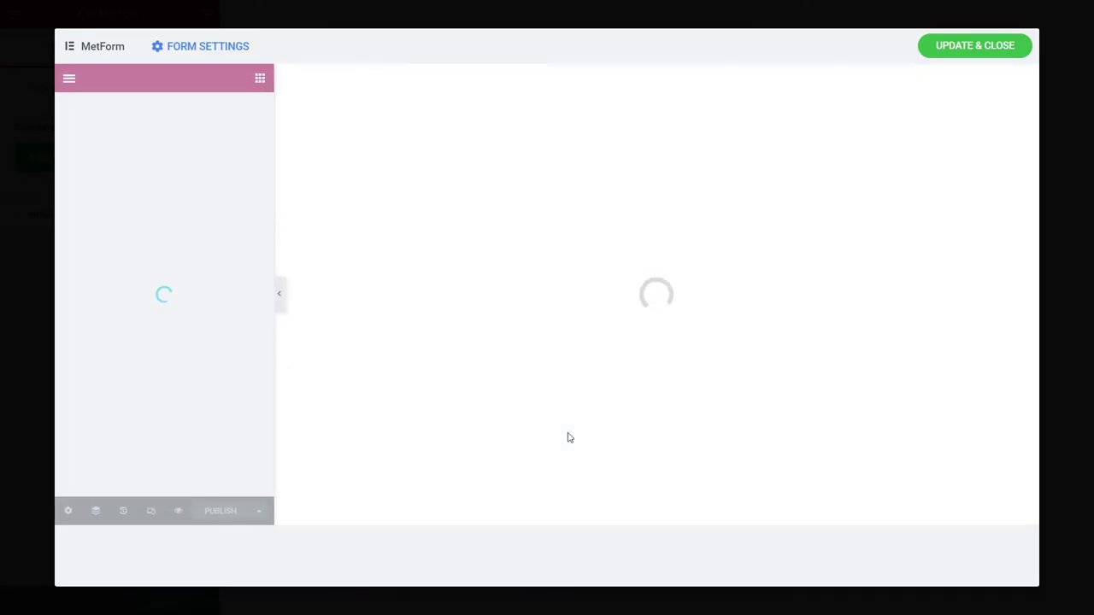
# - Insert the kit's subscribe form template into the new form, update and close it, and save the footer before leaving the editor
pyautogui.click(674, 184)
pyautogui.click(270, 316)
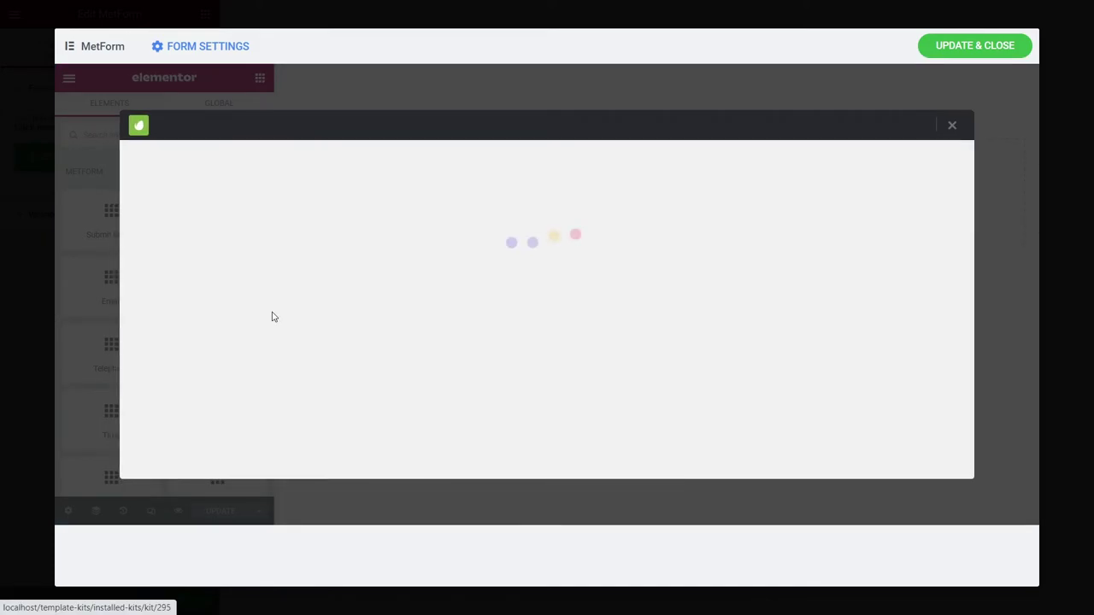
pyautogui.scroll(-5, 496, 330)
pyautogui.scroll(-10, 496, 330)
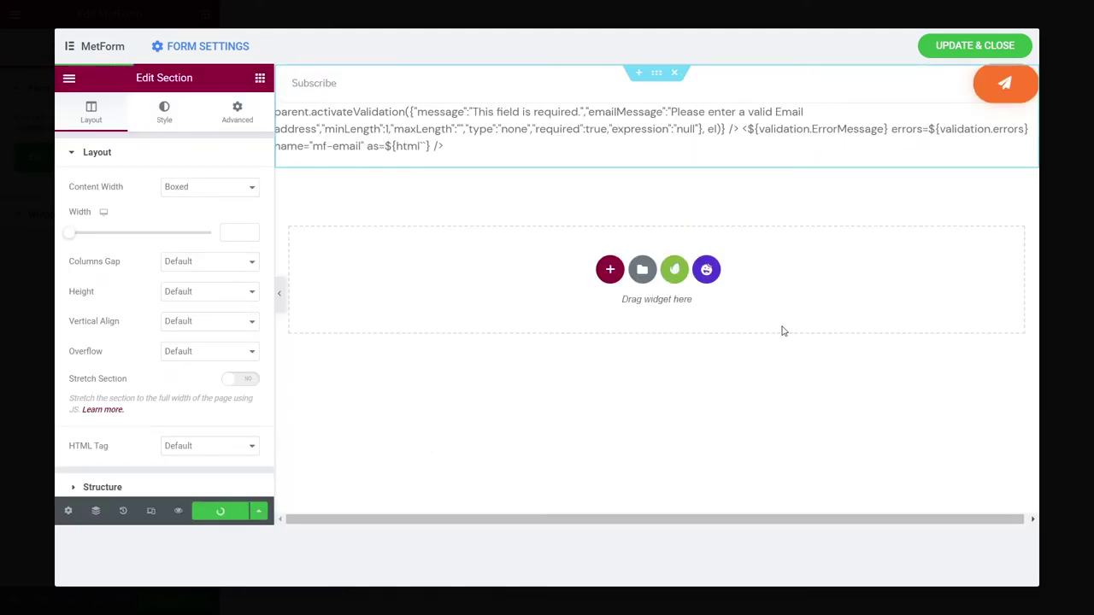
pyautogui.click(983, 45)
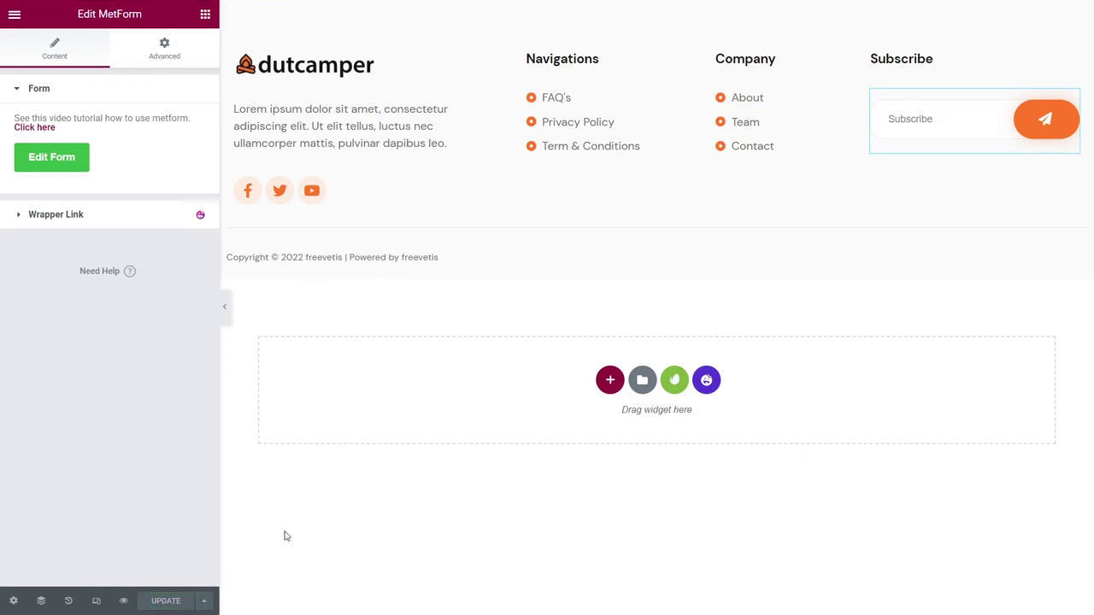
pyautogui.click(14, 18)
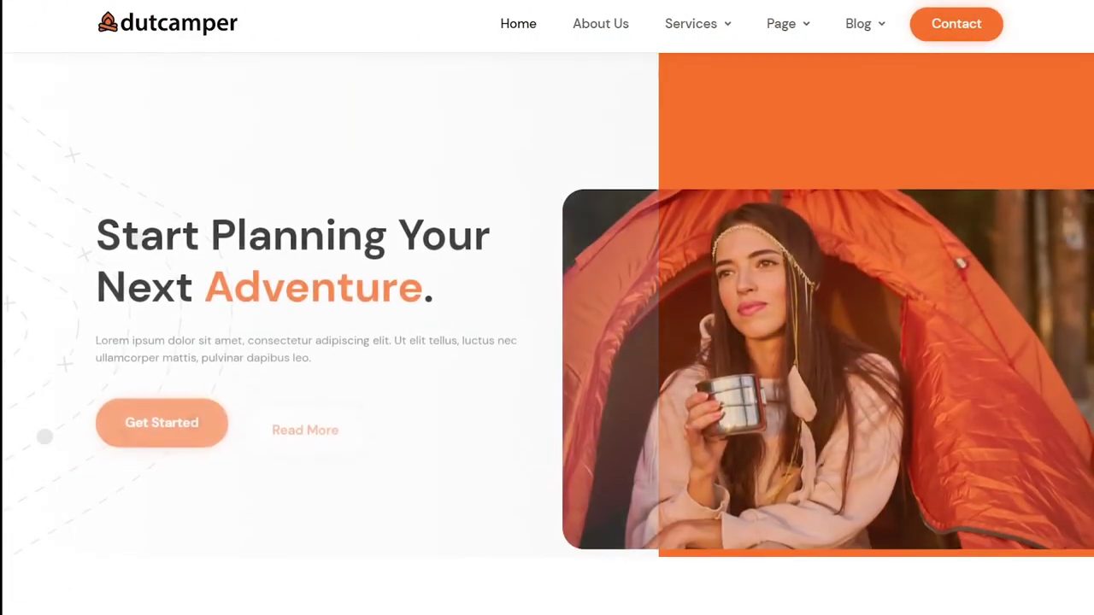
# - Examine the finished camping home page from the hero section through services, booking form, events, testimonials and news to the footer
pyautogui.scroll(-3, 547, 308)
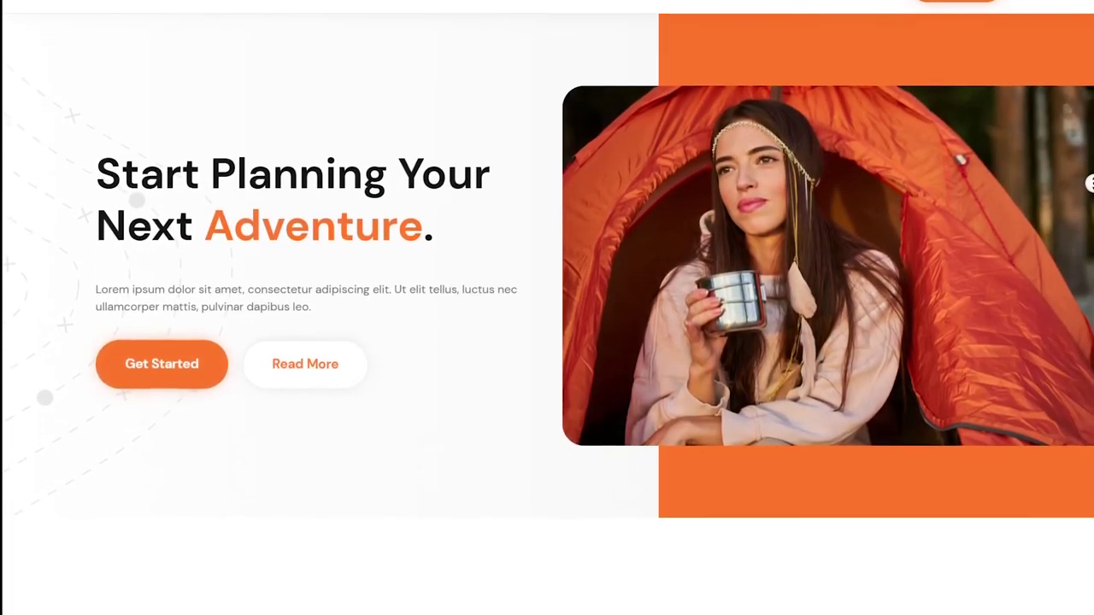
pyautogui.scroll(-8, 547, 308)
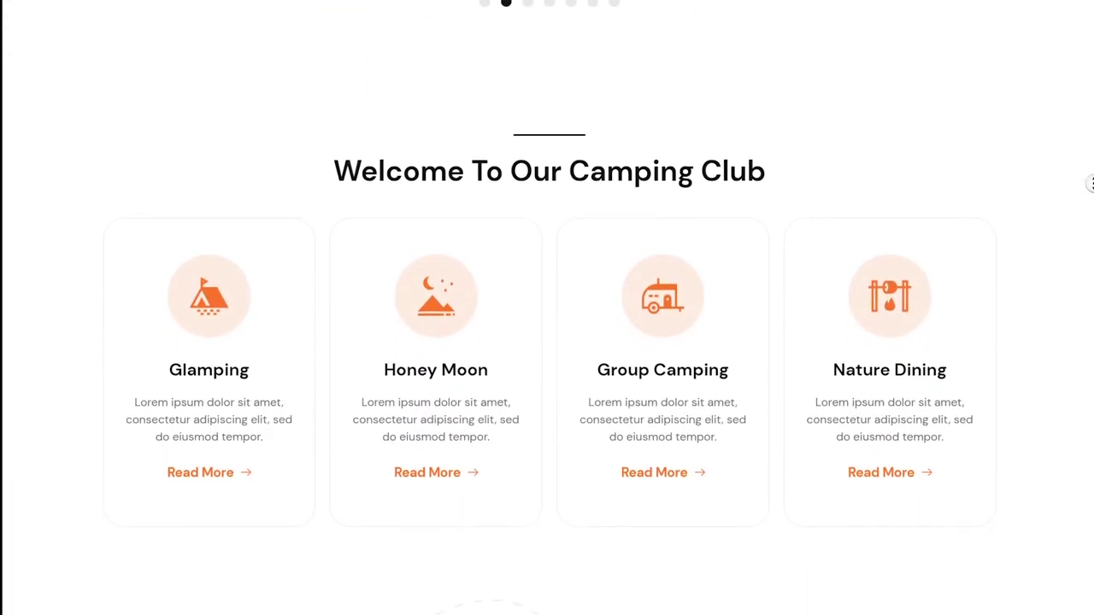
pyautogui.scroll(-6, 547, 307)
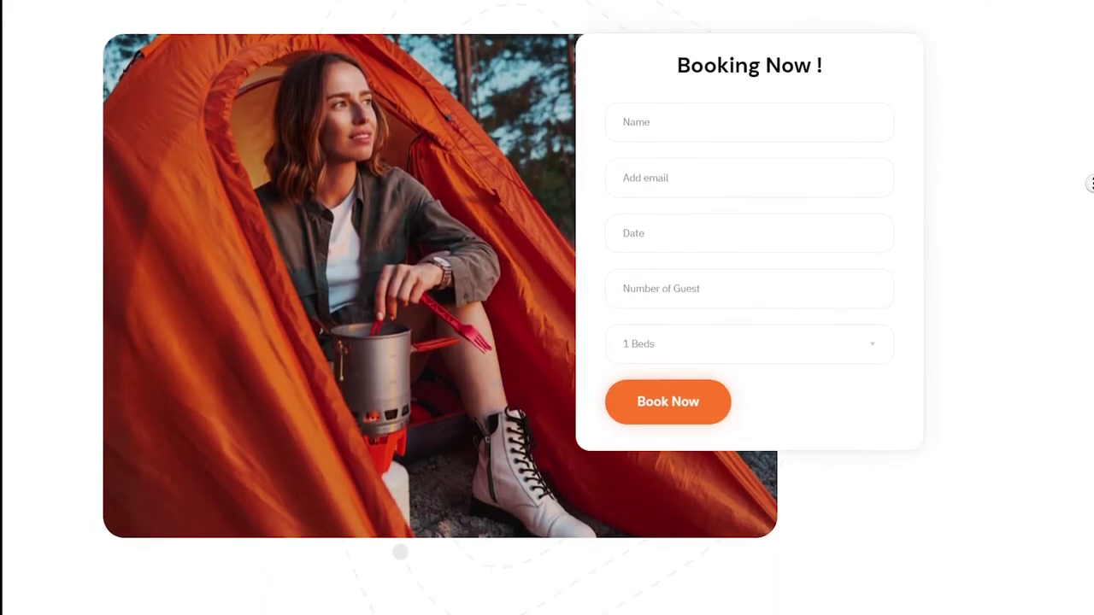
pyautogui.scroll(-9, 547, 308)
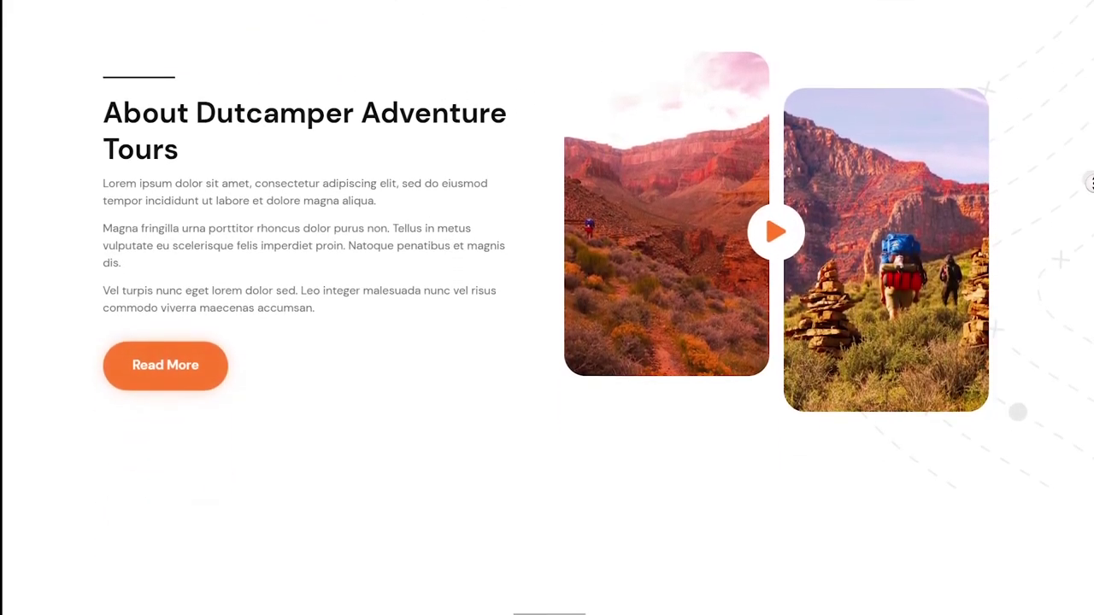
pyautogui.scroll(-8, 547, 308)
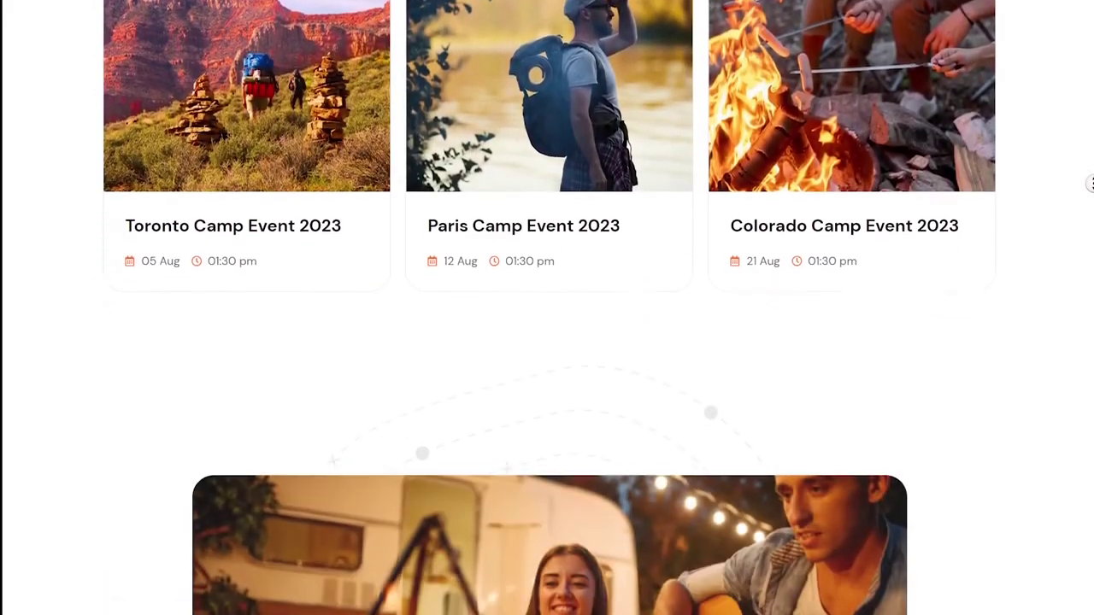
pyautogui.scroll(-8, 547, 307)
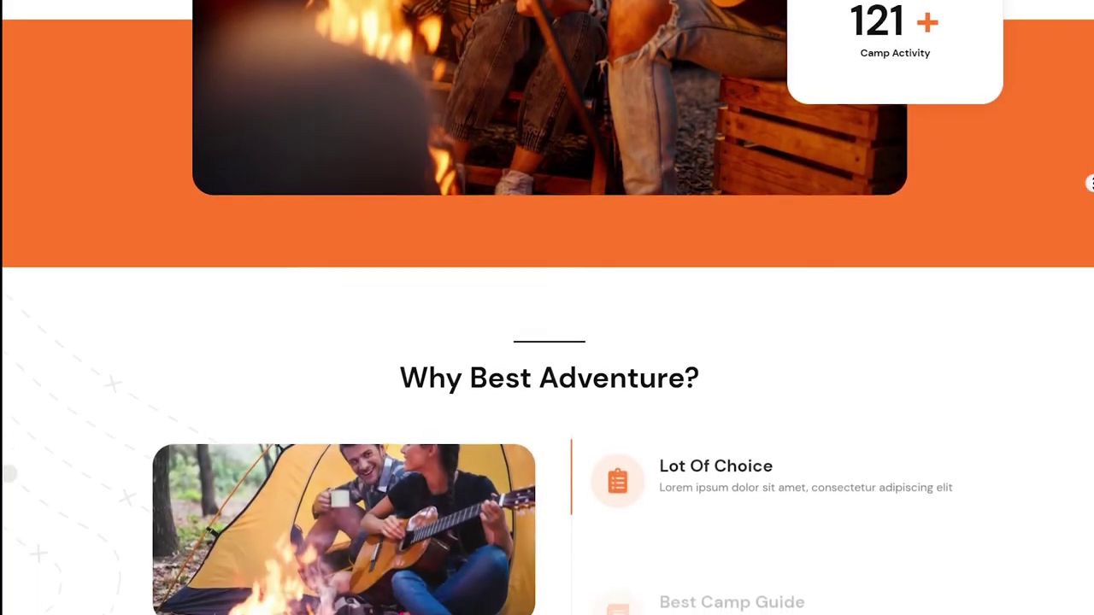
pyautogui.scroll(-6, 547, 308)
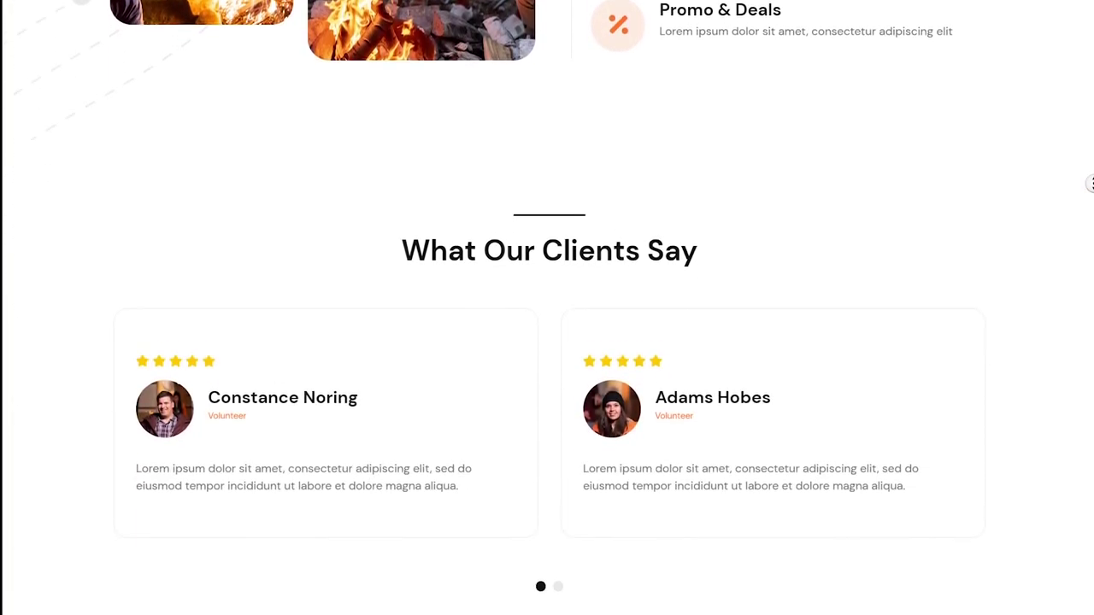
pyautogui.scroll(-8, 547, 308)
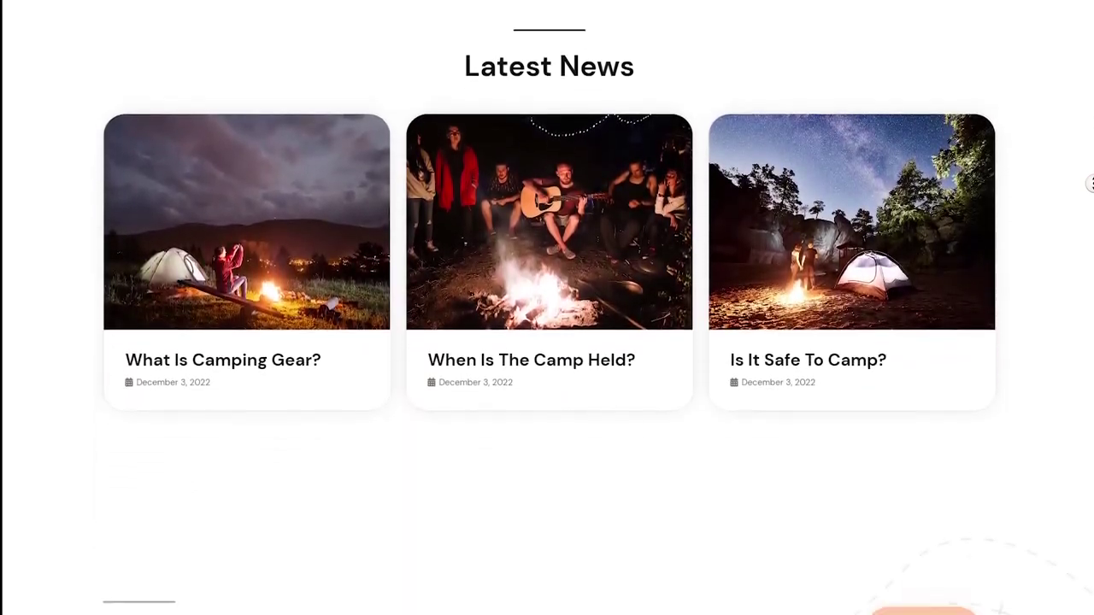
pyautogui.scroll(-5, 547, 308)
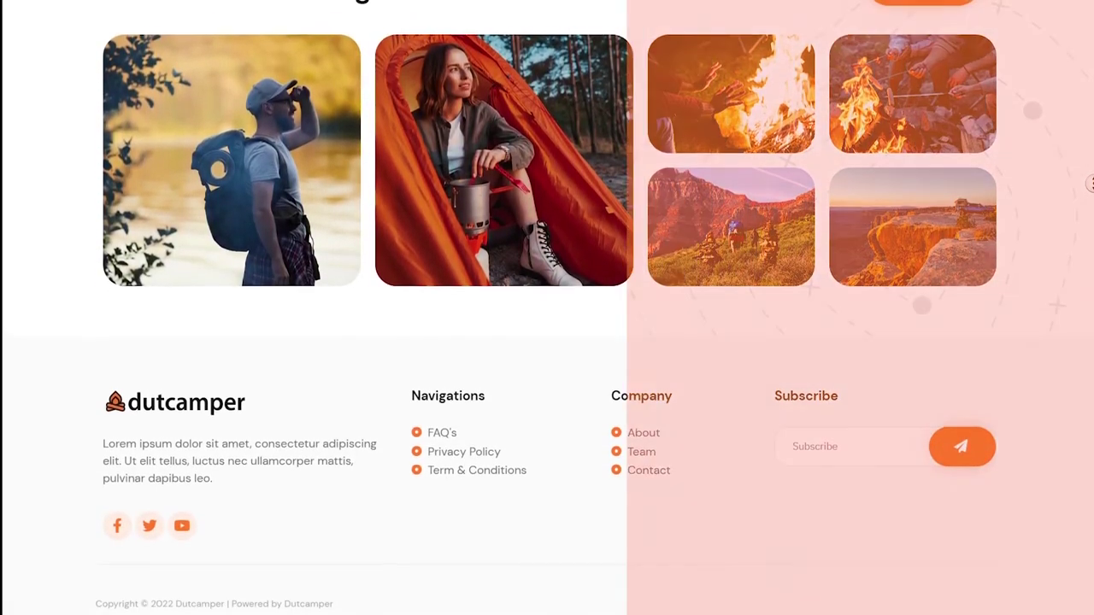